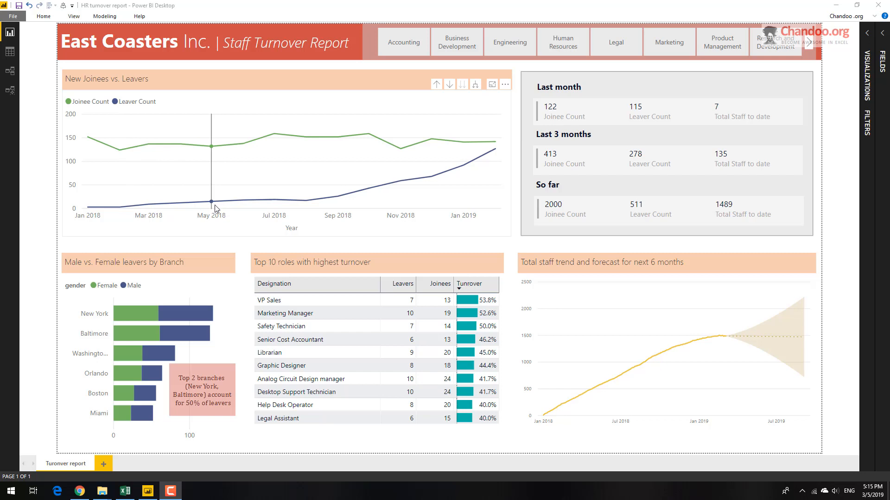
Filter the staff turnover report to the Engineering department, and clear that filter again
mouse_move(213, 206)
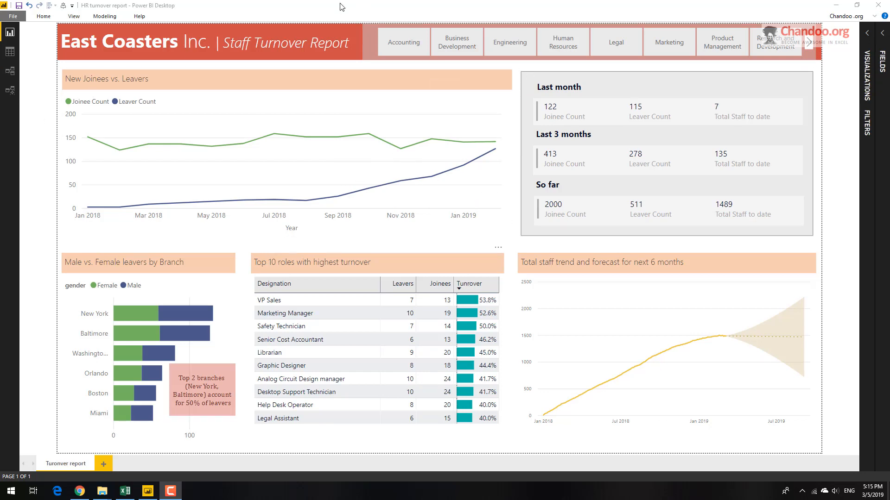
click(521, 48)
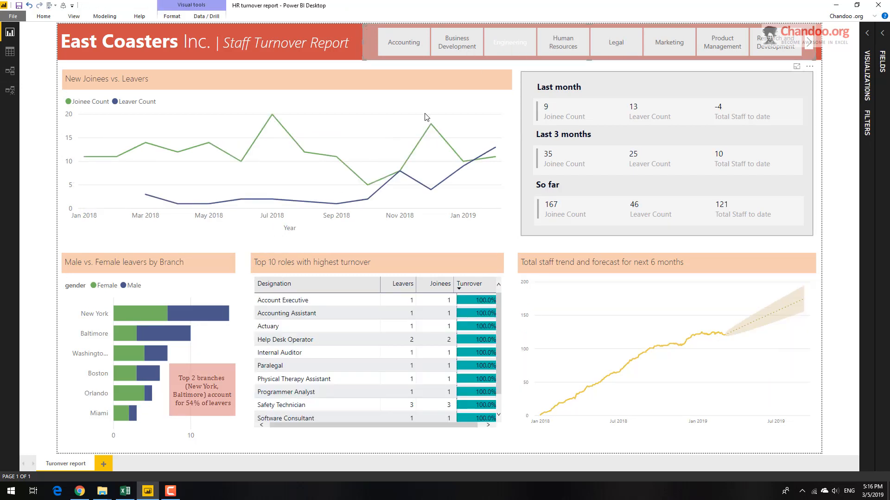
click(516, 41)
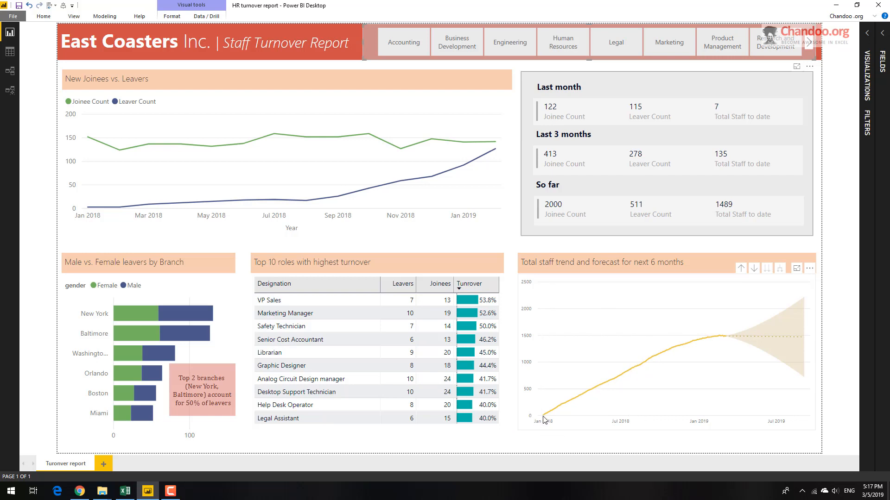
Inspect points on the total staff trend, and filter the report to Business Development before clearing it
mouse_move(544, 419)
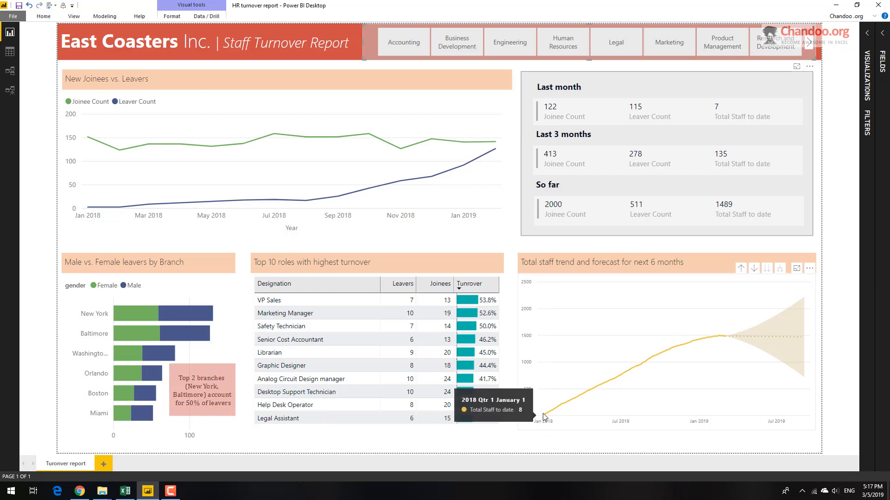
mouse_move(726, 341)
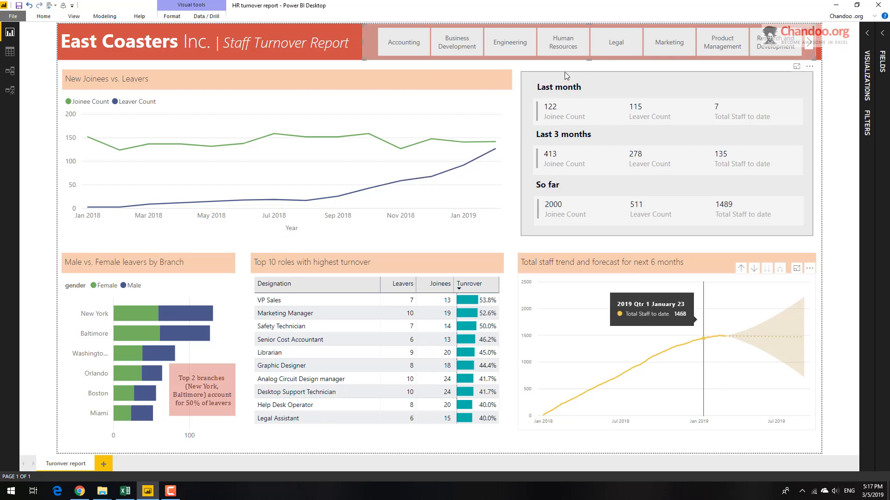
click(460, 40)
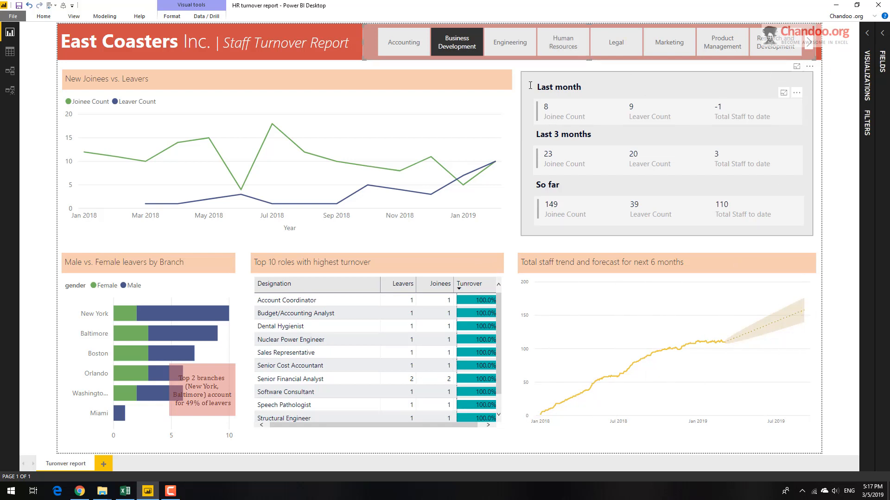
click(455, 43)
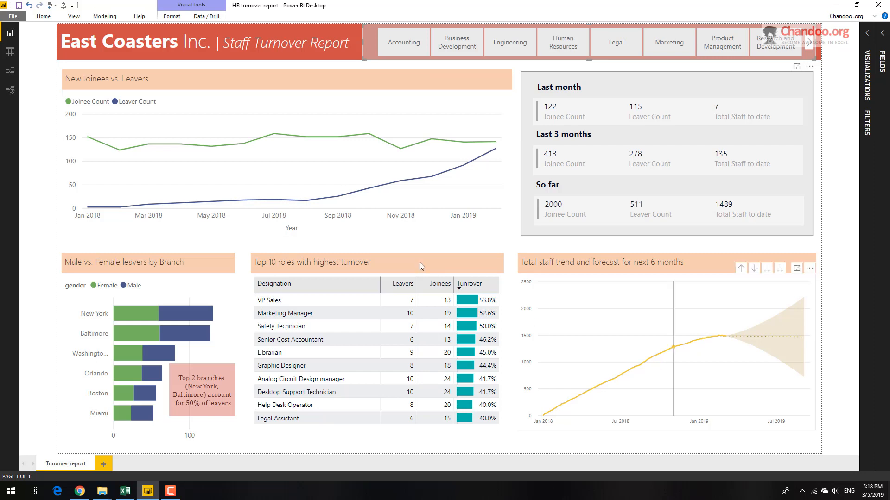
Check which analysis options are available for the November 2018 point on the joinee line, without applying any
right_click(401, 151)
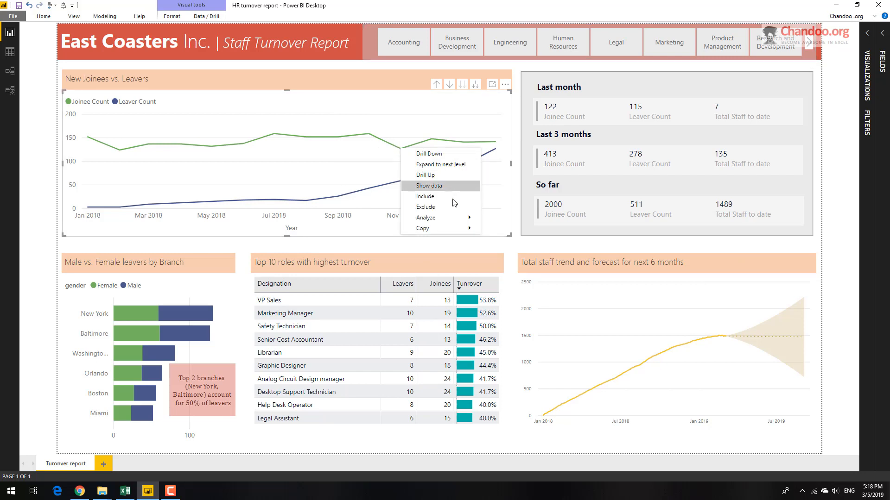
mouse_move(458, 218)
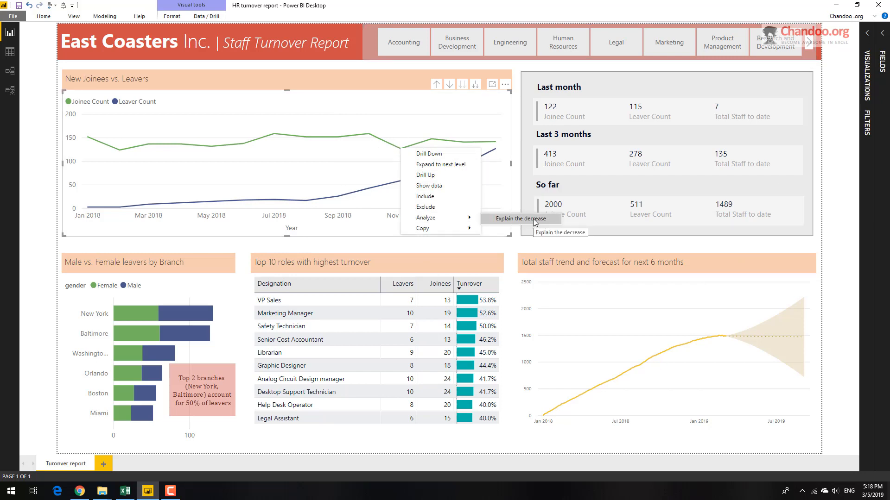
click(515, 248)
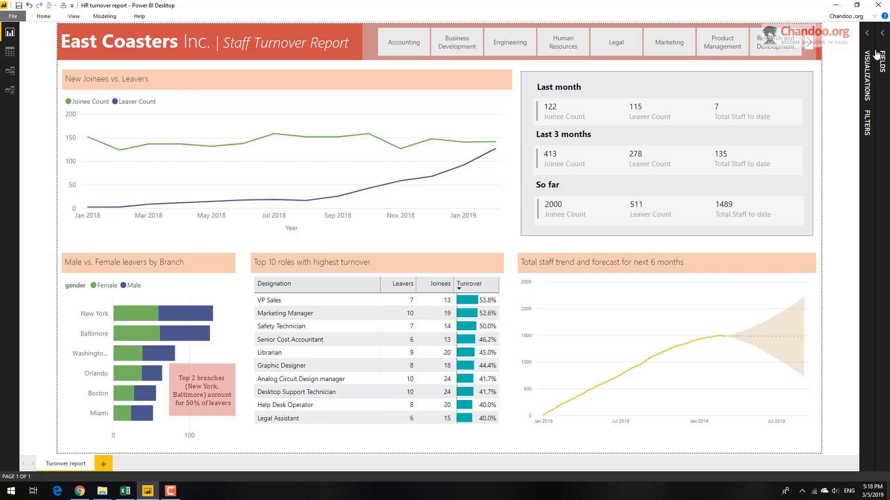
Expand the collapsed Visualizations and Fields panes beside the report
click(869, 37)
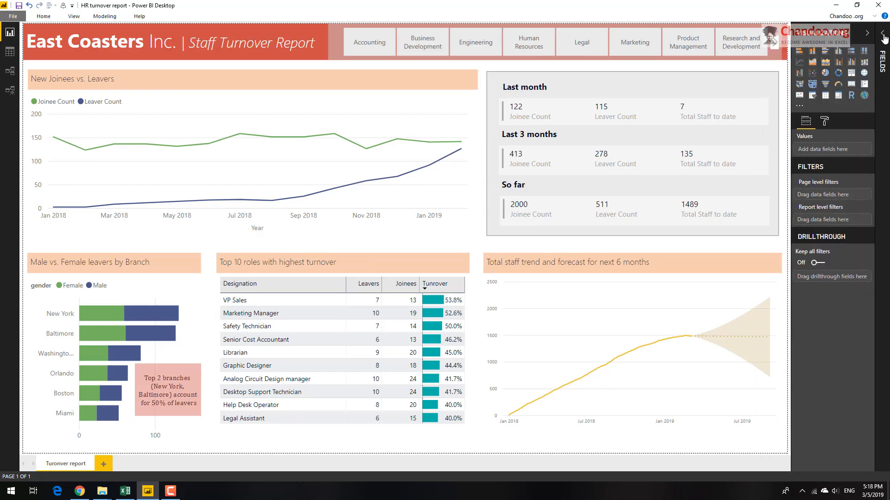
click(883, 37)
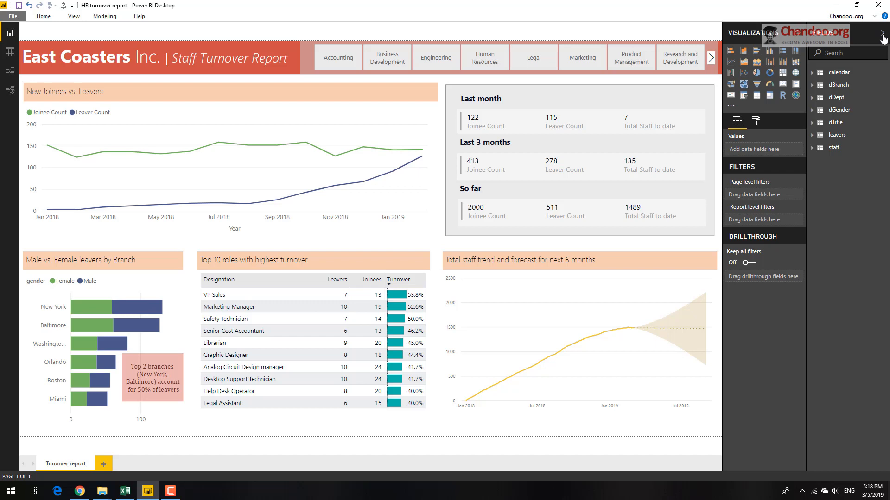
Switch to the turnover-data.xlsx workbook in Excel and review the New joinees table from its header row at 140% zoom
click(128, 495)
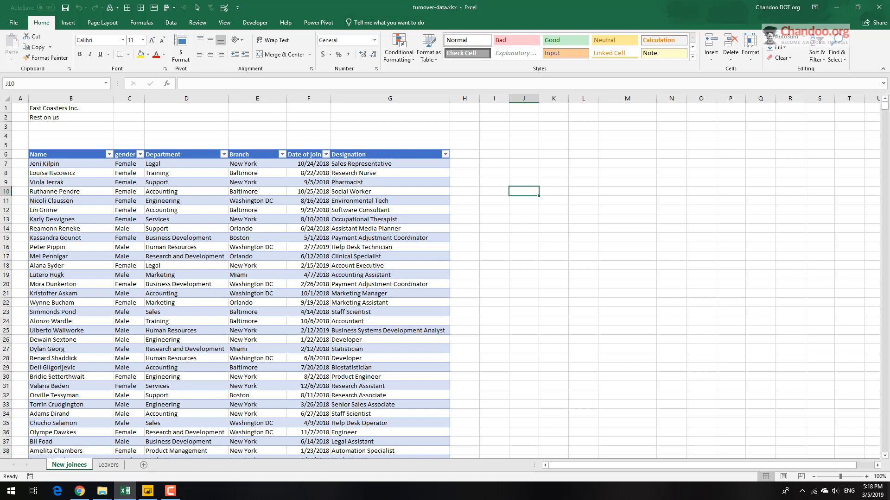
ctrl+scroll(306, 238, up, 4)
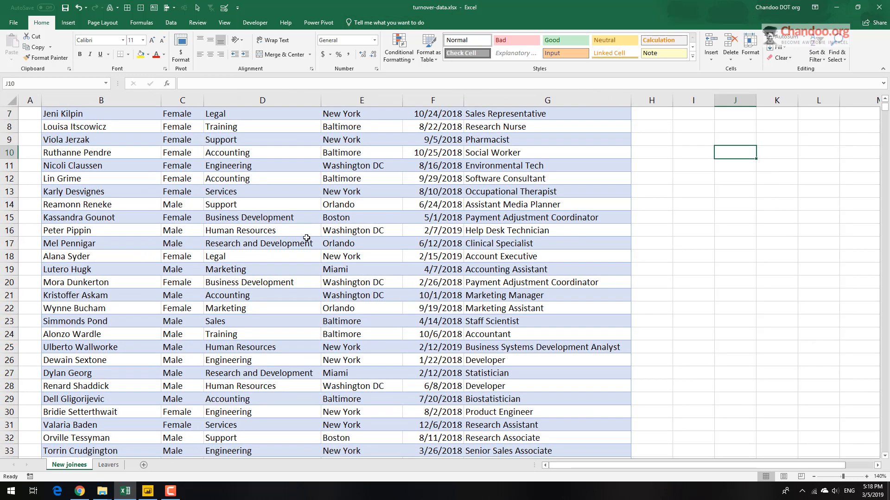
scroll(307, 237, up, 2)
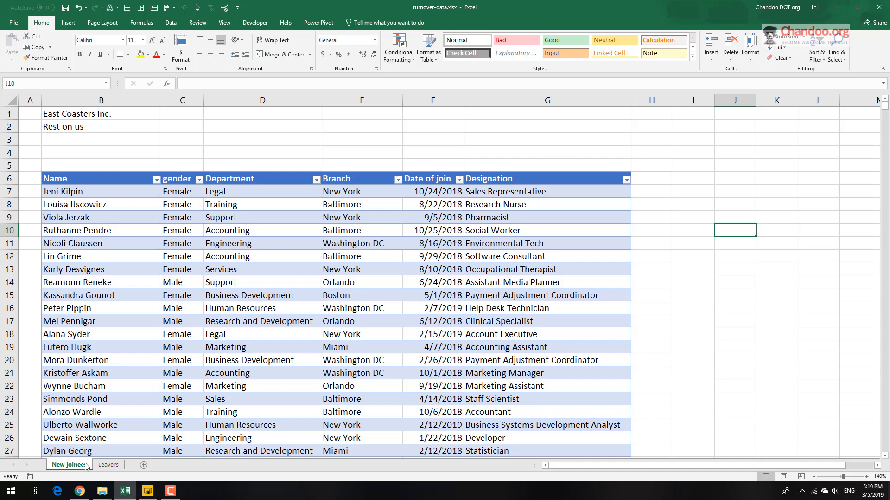
Examine the Leavers sheet, highlighting its Date of leaving column and the first employee record
click(108, 465)
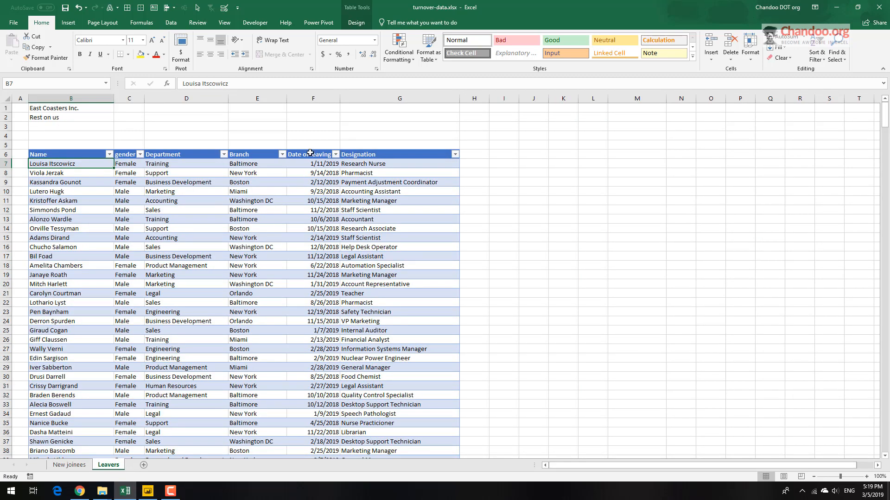
click(313, 99)
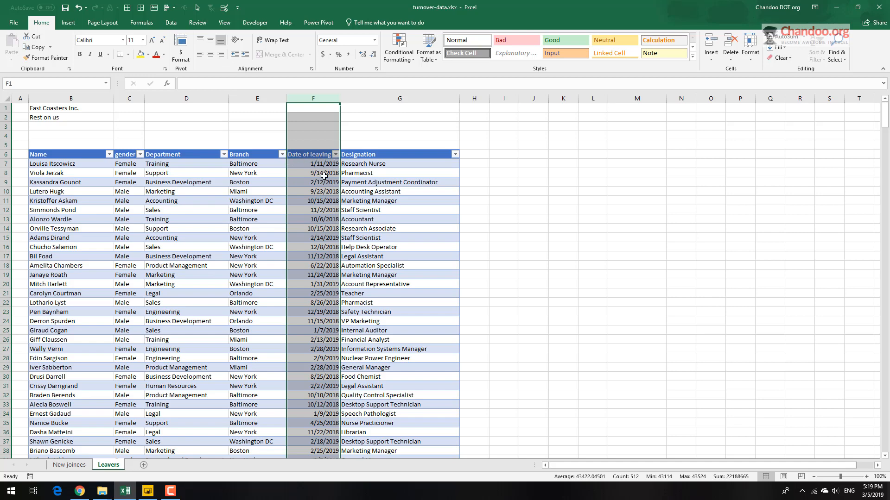
click(55, 166)
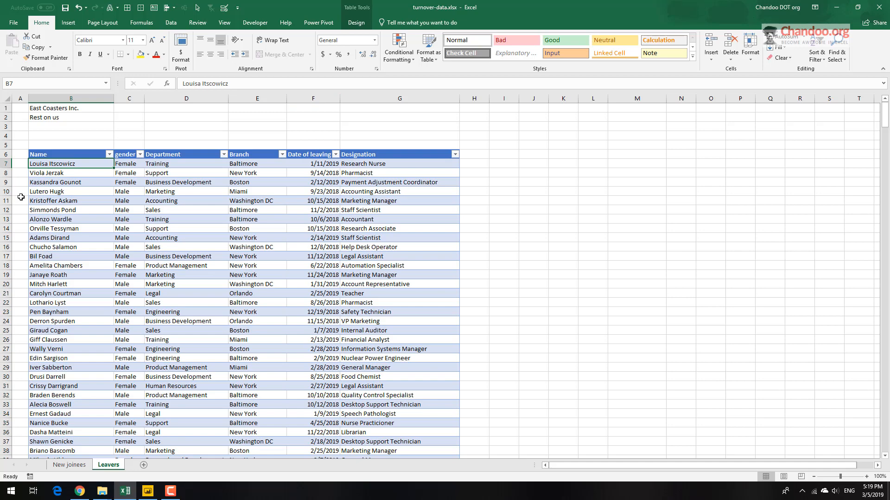
Compare the New York Support pharmacist's record on the Leavers and New joinees sheets, ending on the date of leaving
click(65, 174)
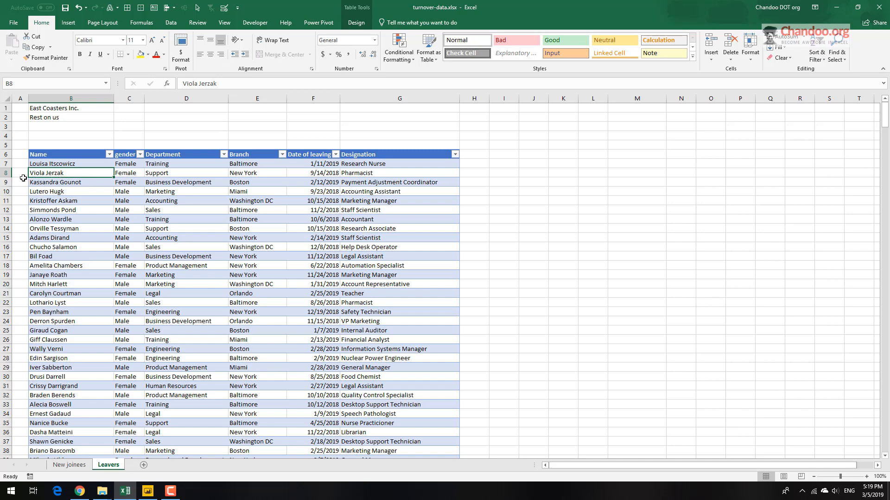
click(69, 465)
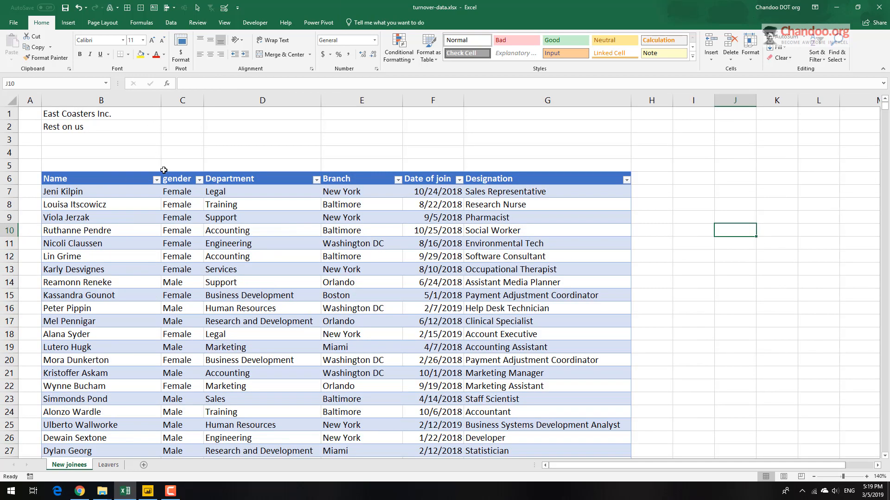
click(64, 218)
click(10, 218)
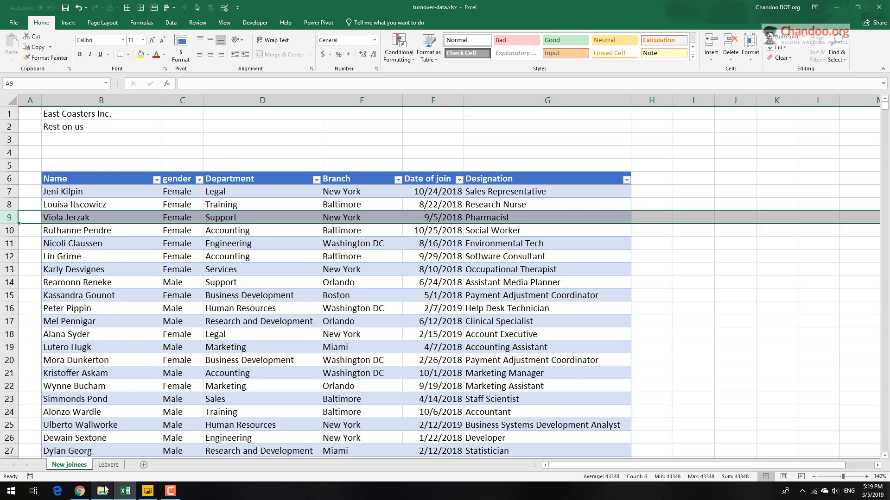
click(108, 465)
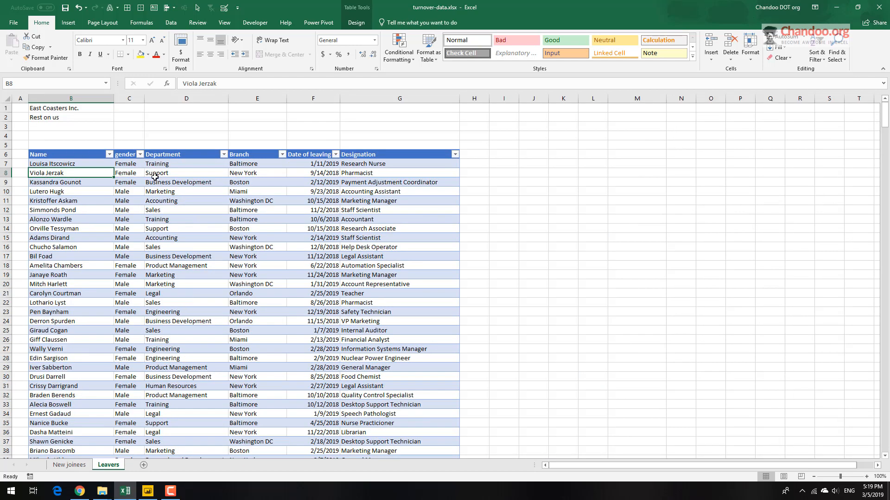
click(335, 174)
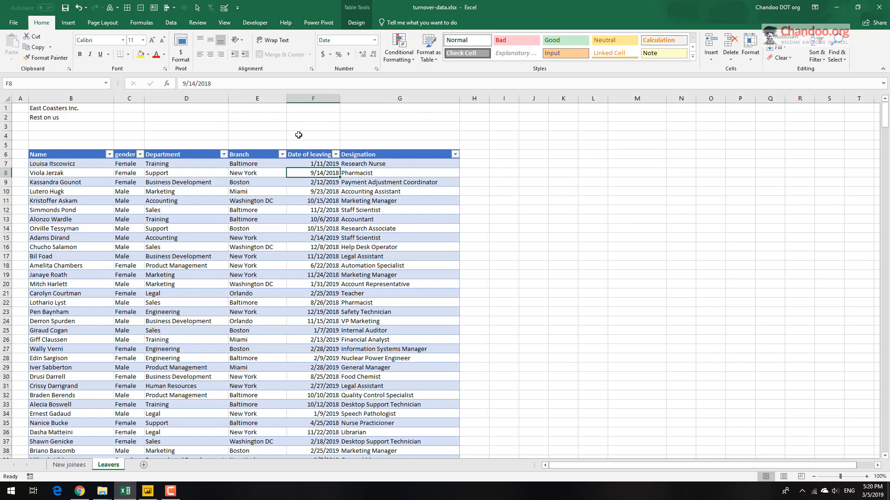
Return to the HR turnover report in Power BI Desktop and open its queries in Power Query Editor
click(843, 7)
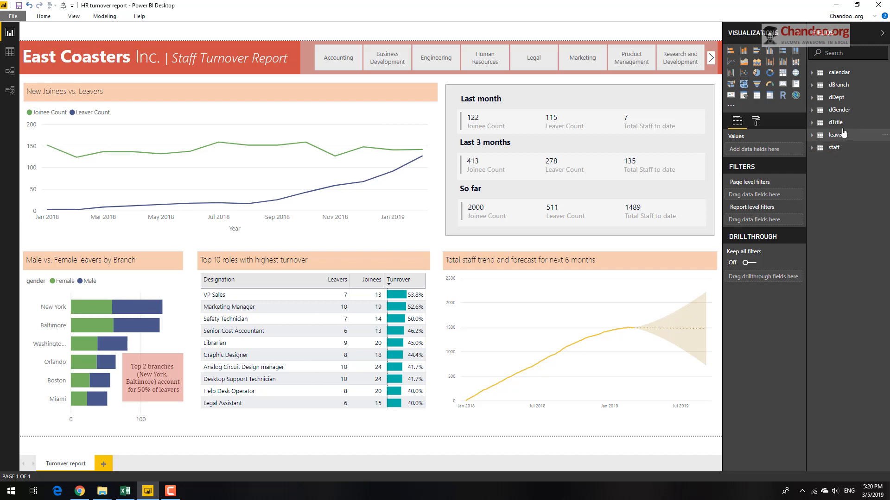
click(37, 18)
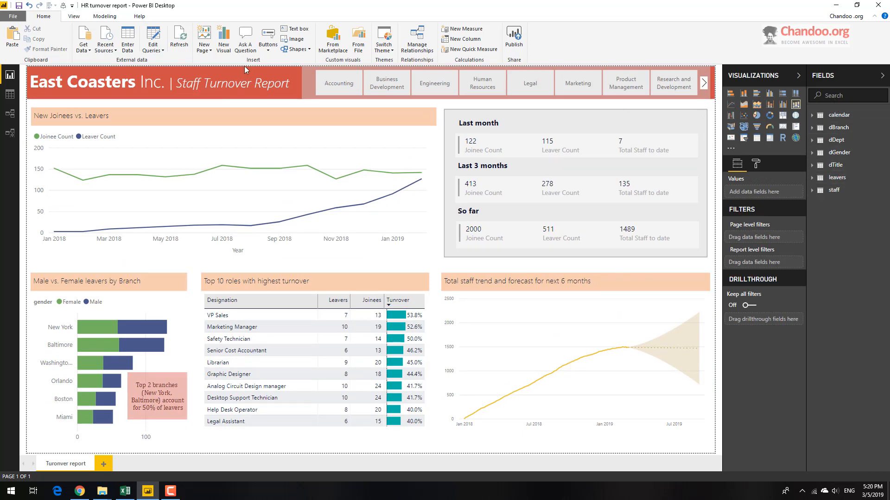
click(153, 35)
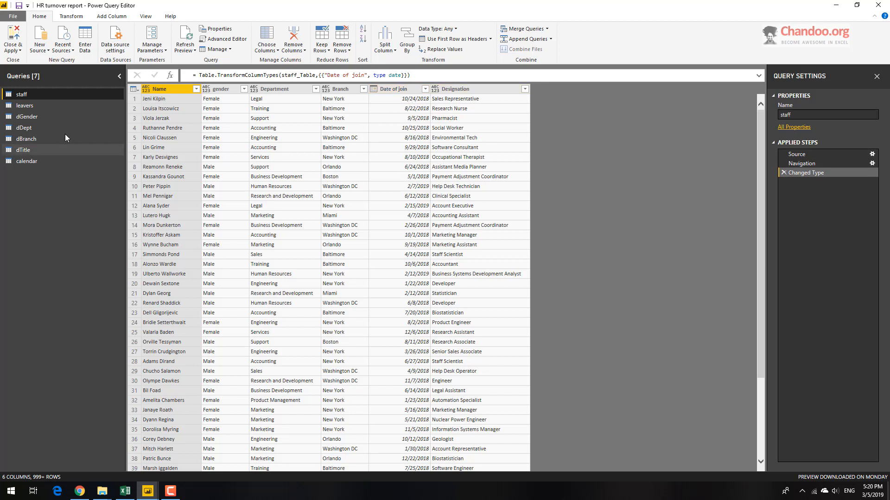
Review the data and applied steps of the leavers and dGender queries
click(54, 104)
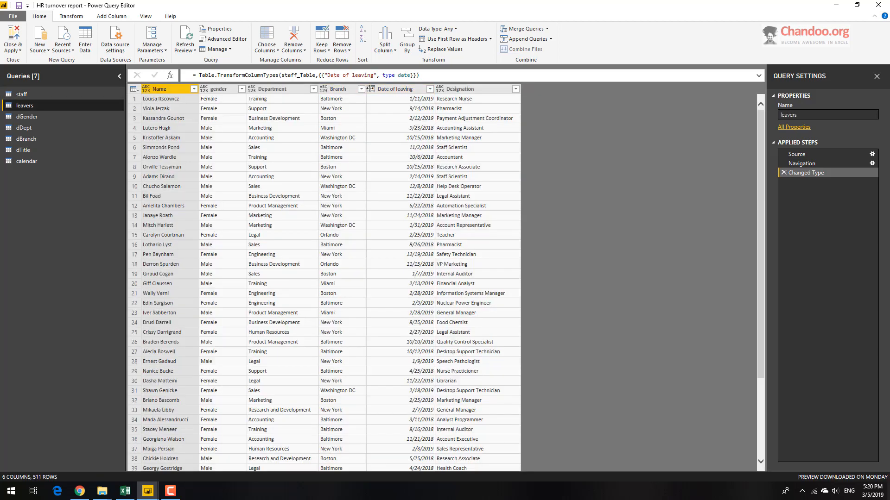
click(56, 123)
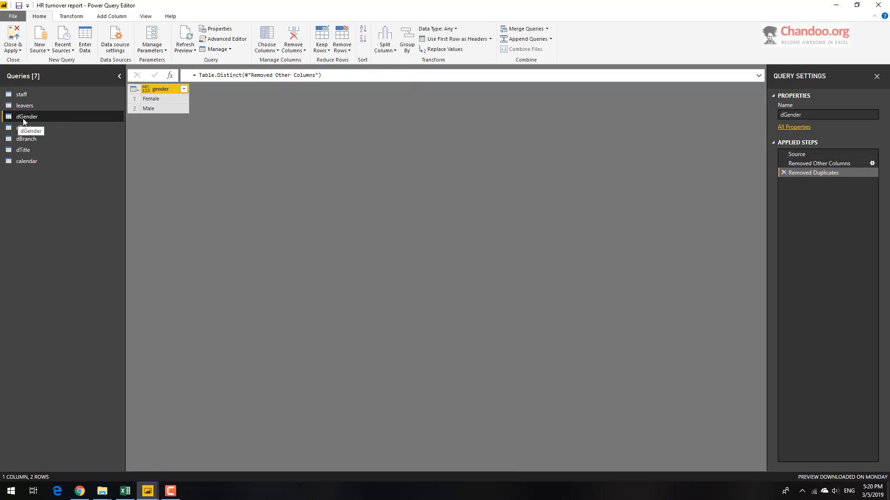
Create a new query that references the staff query
click(26, 94)
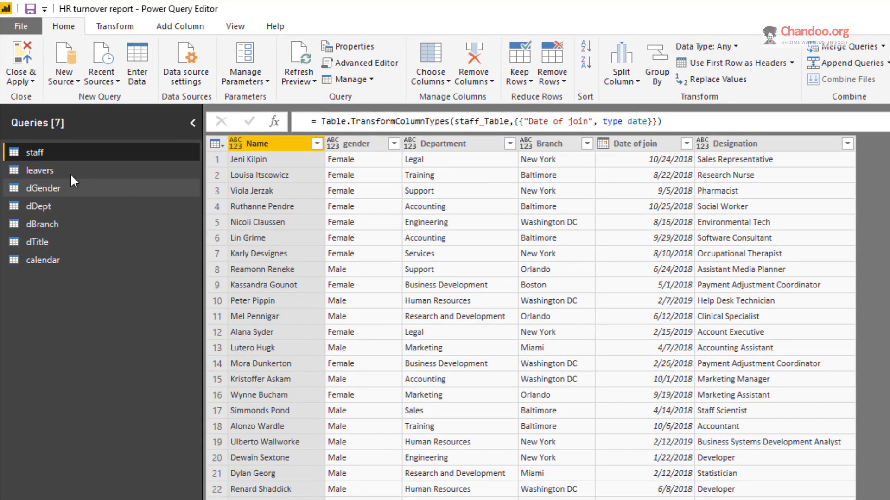
right_click(44, 153)
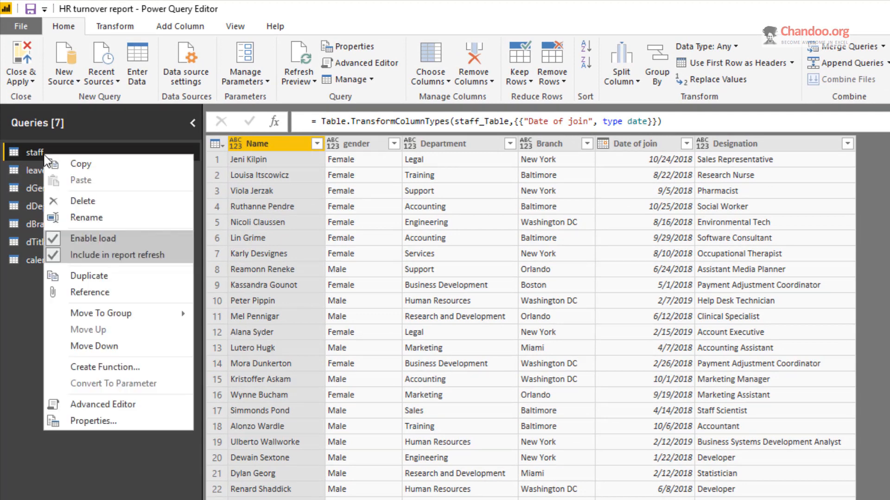
click(110, 299)
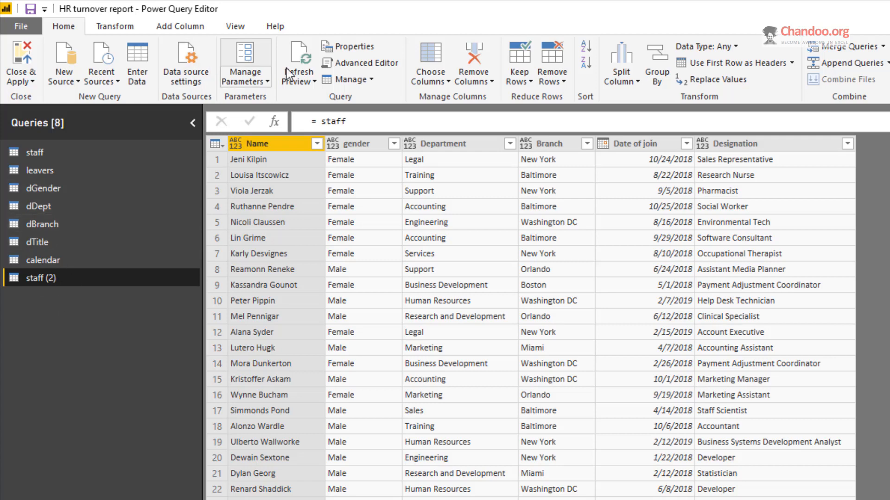
Keep only the gender column in the new staff reference query and remove its duplicate values
right_click(365, 143)
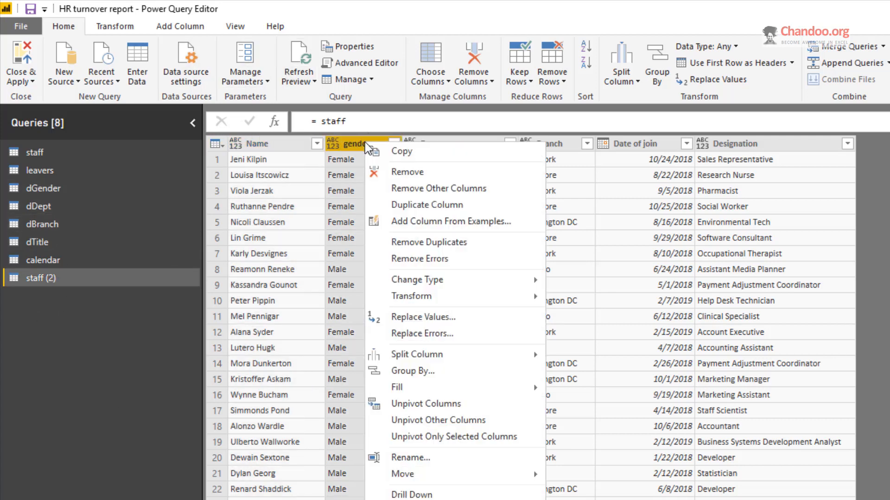
click(410, 189)
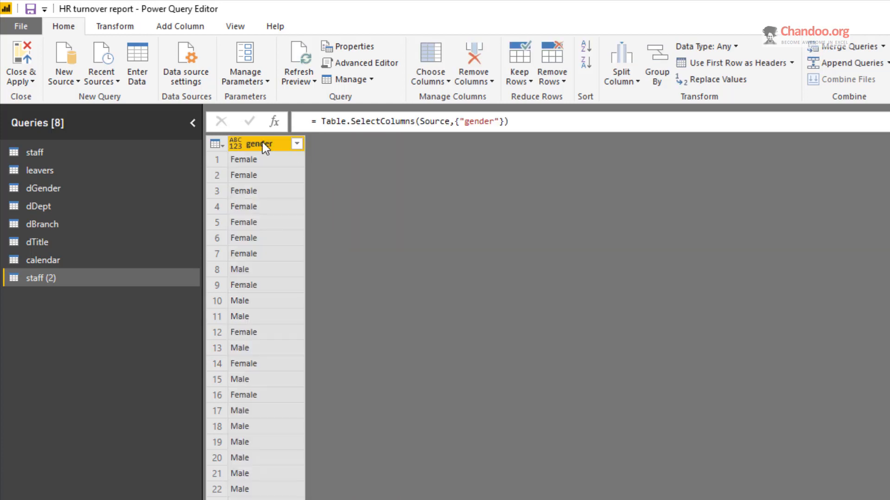
right_click(262, 143)
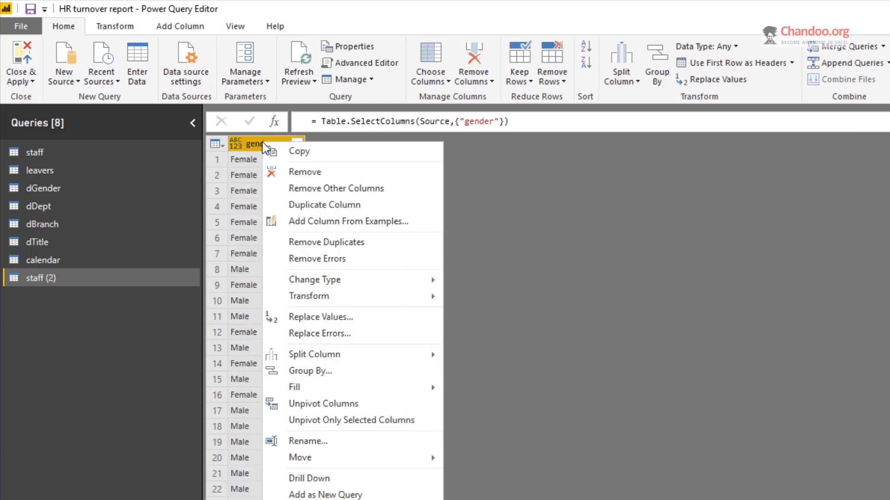
click(350, 242)
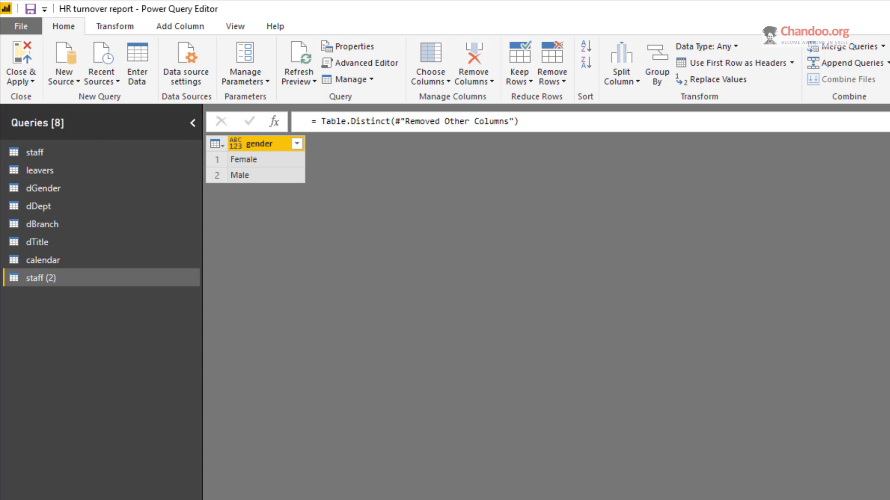
Review the data of the dGender, dDept, dBranch, dTitle and calendar queries
click(68, 187)
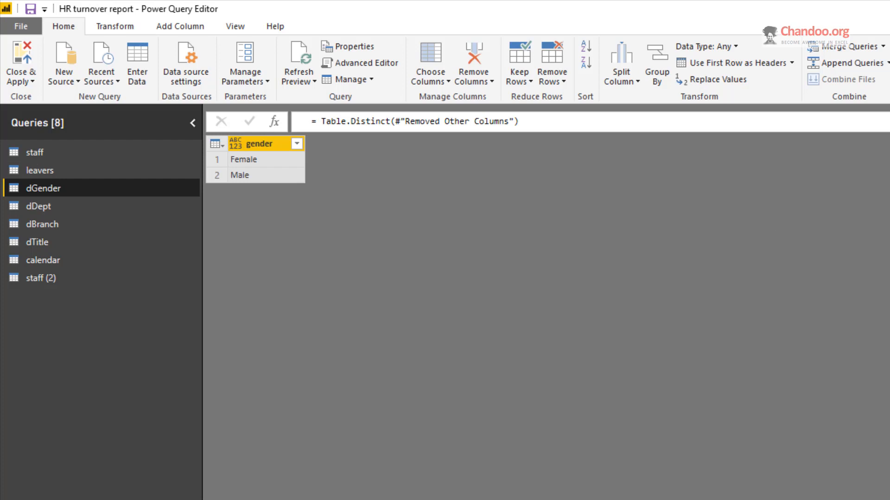
click(50, 210)
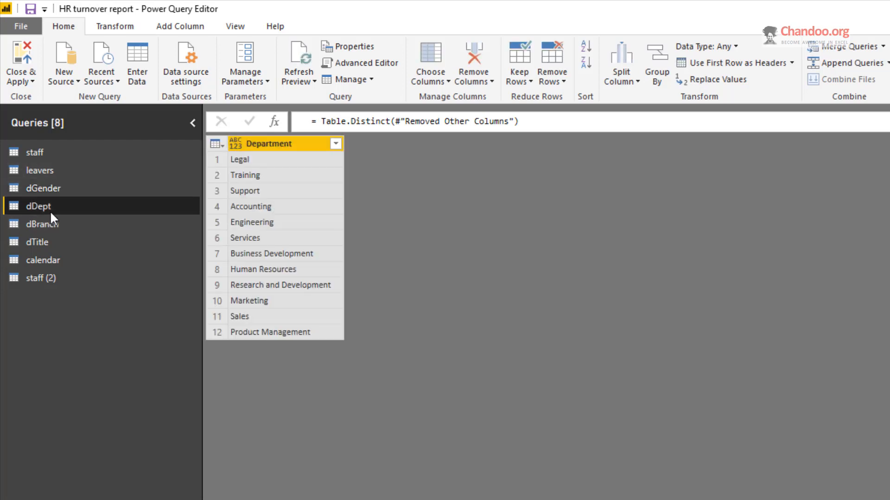
click(68, 220)
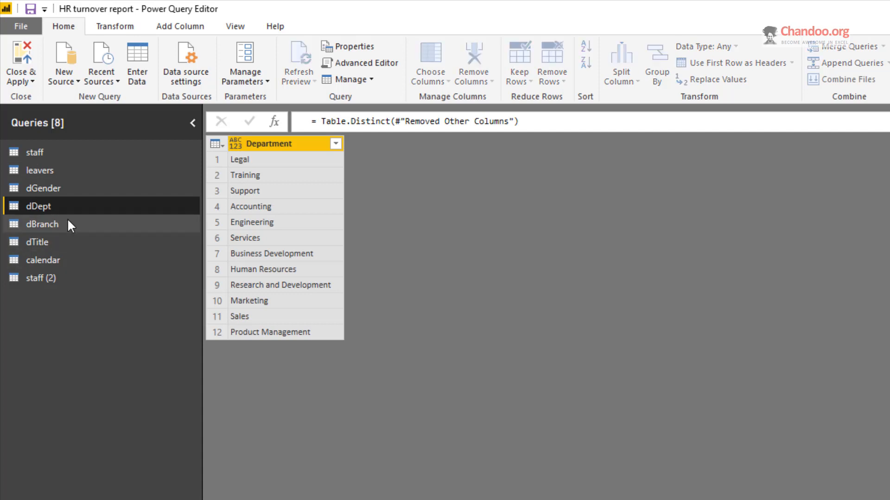
click(44, 241)
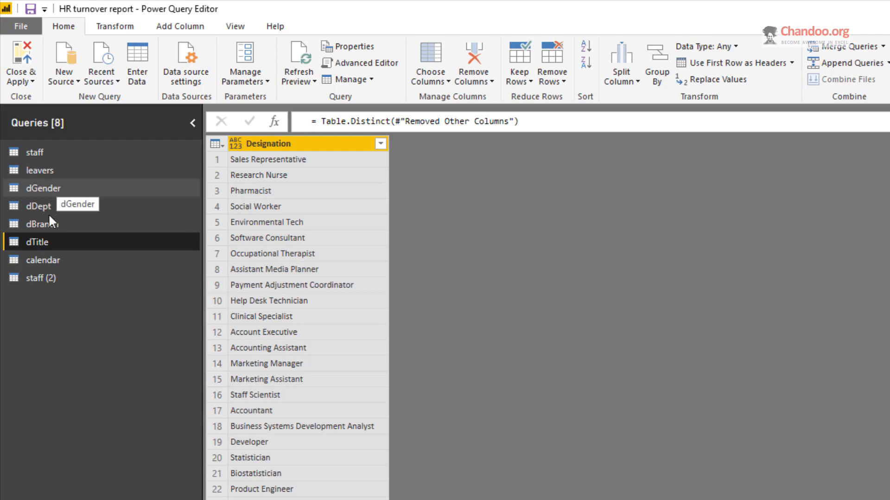
click(55, 257)
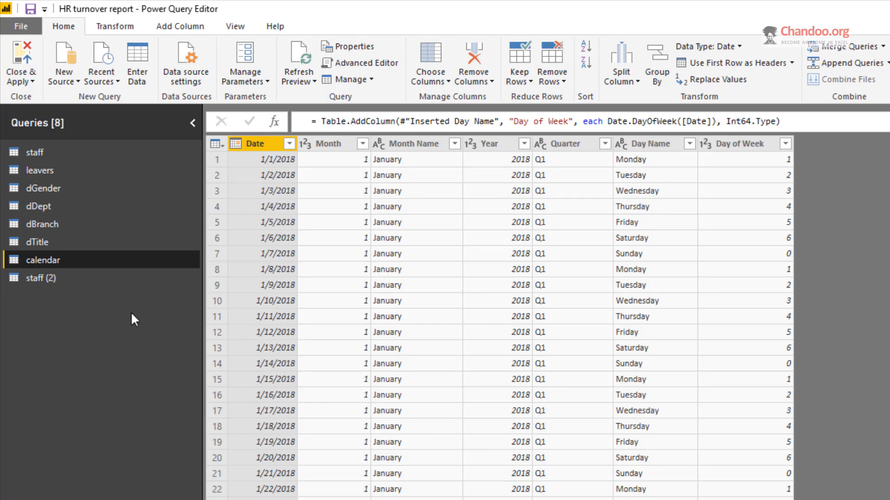
Delete the duplicate-removal and gender-column steps from the staff (2) query and keep only its Date of join column
click(26, 279)
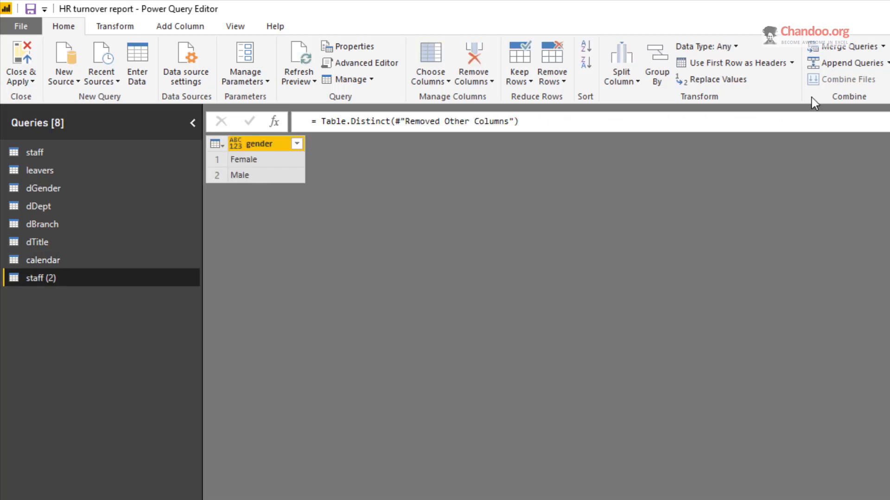
click(889, 237)
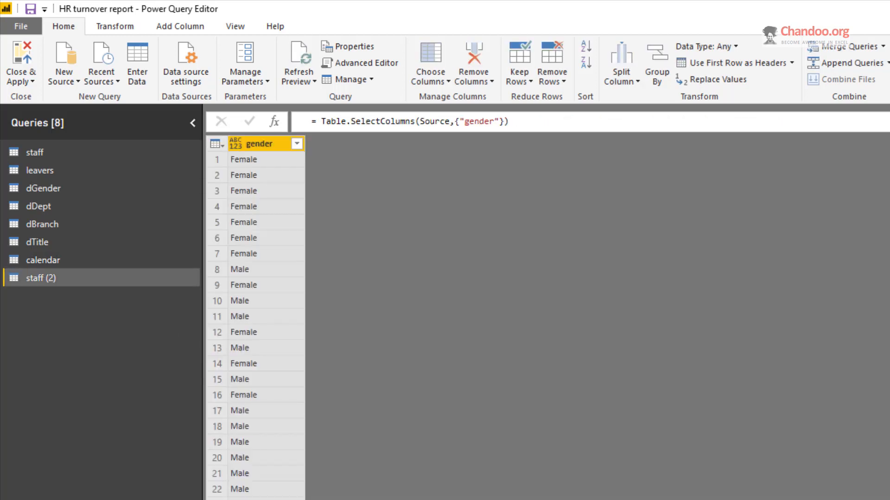
click(889, 223)
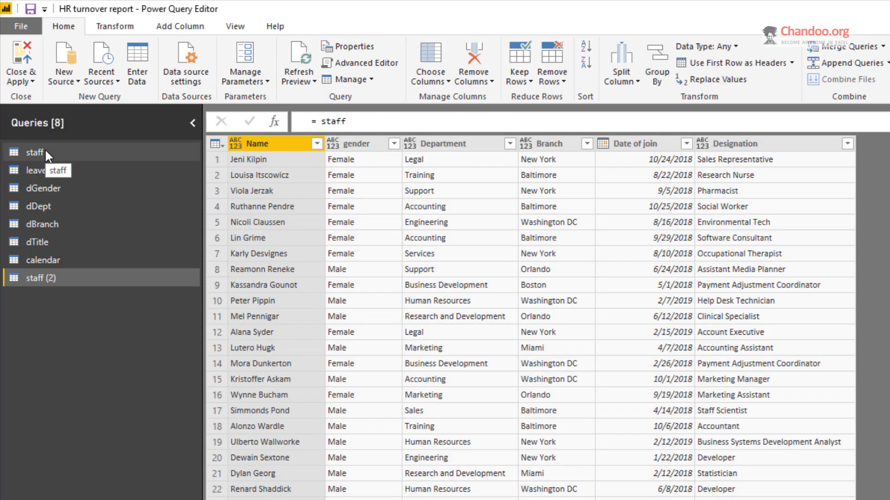
right_click(655, 149)
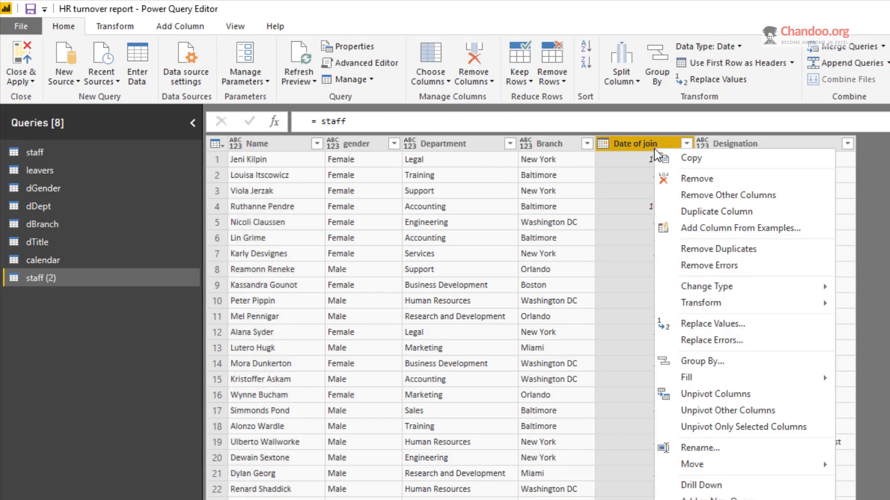
click(707, 196)
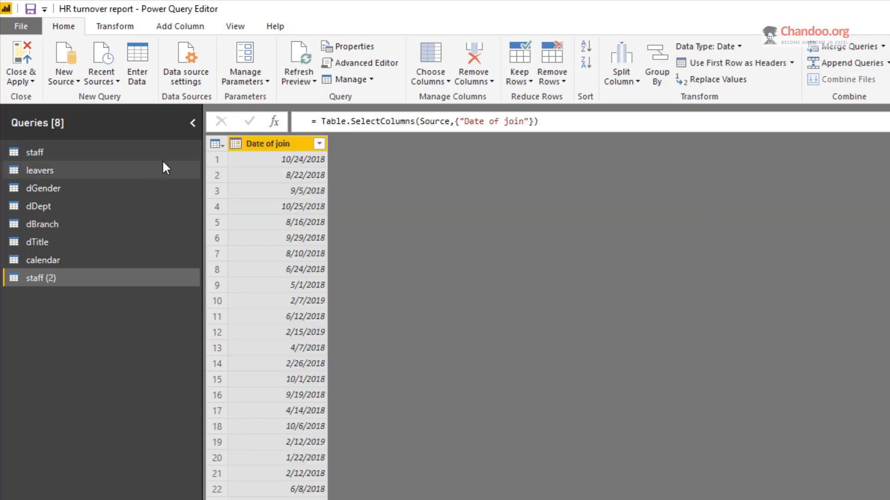
Filter the Date of join column to its earliest date and remove the duplicate rows
click(323, 144)
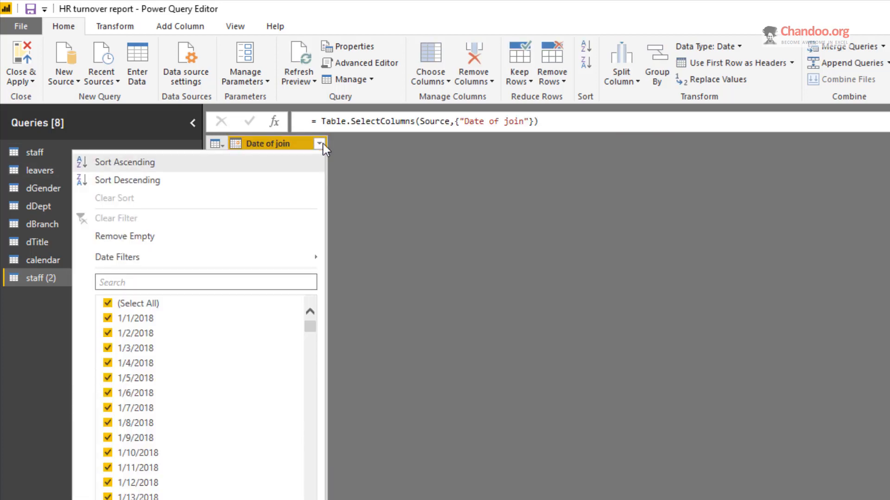
mouse_move(276, 253)
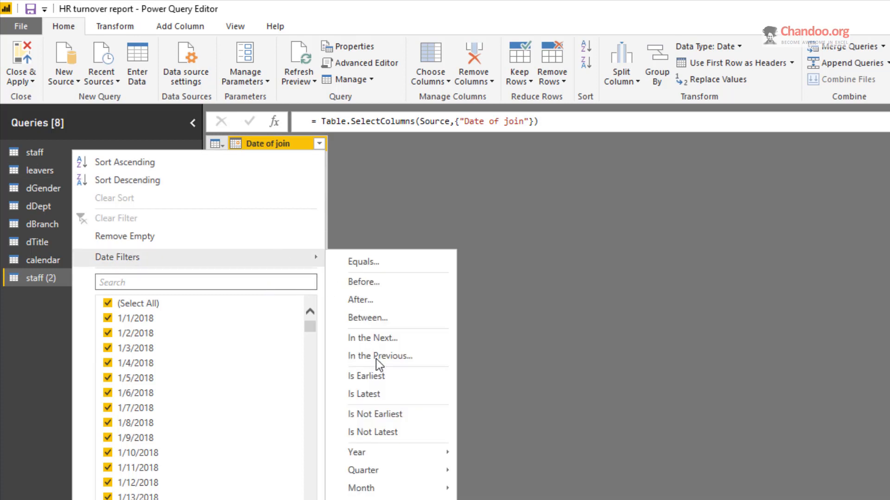
click(380, 373)
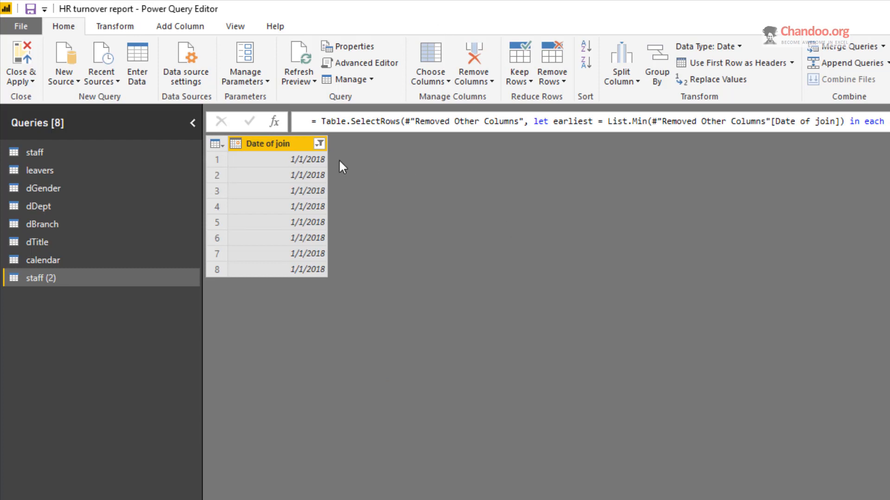
right_click(294, 144)
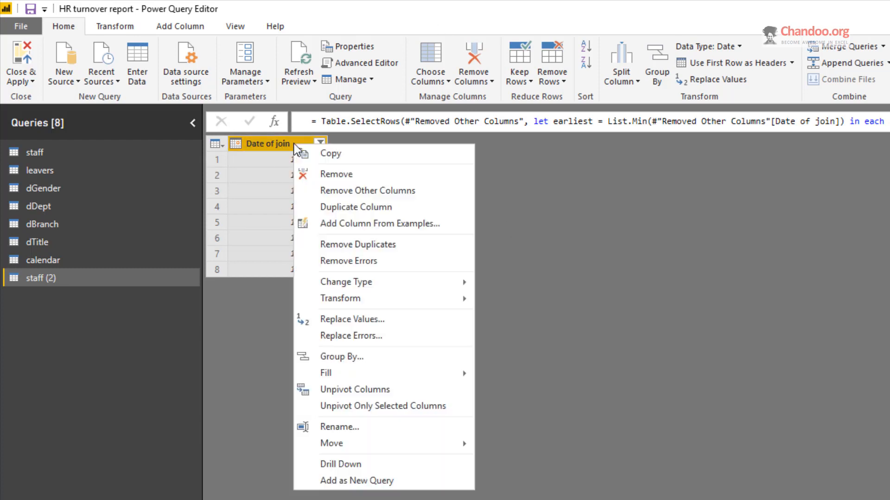
click(416, 251)
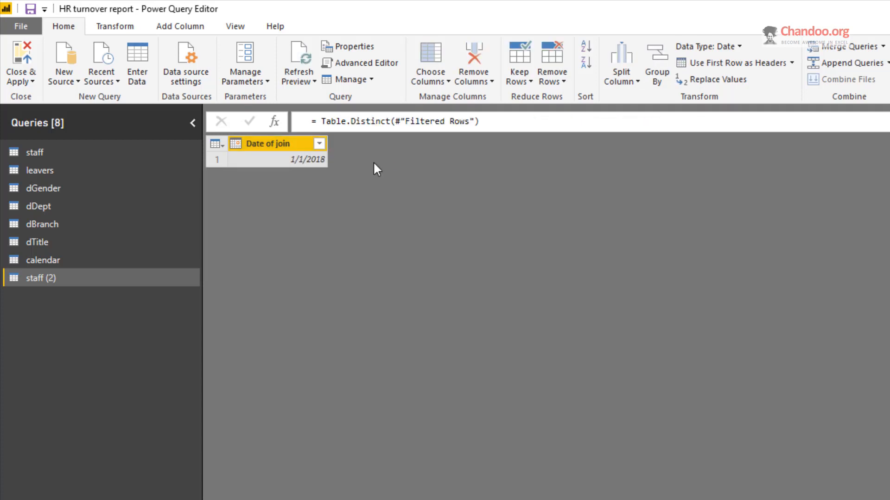
right_click(273, 161)
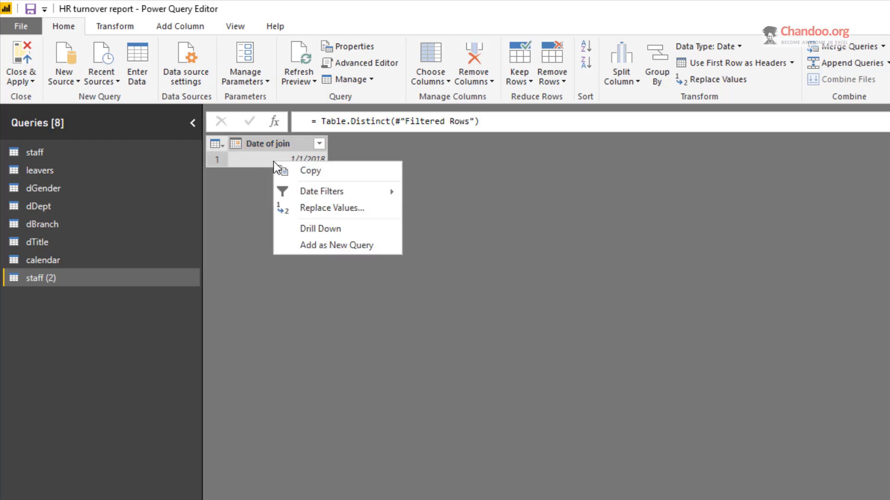
click(324, 231)
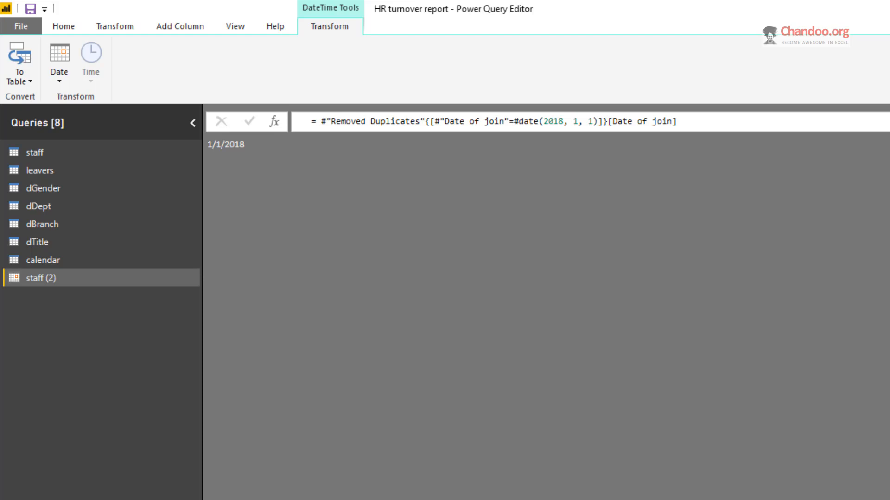
key(Delete)
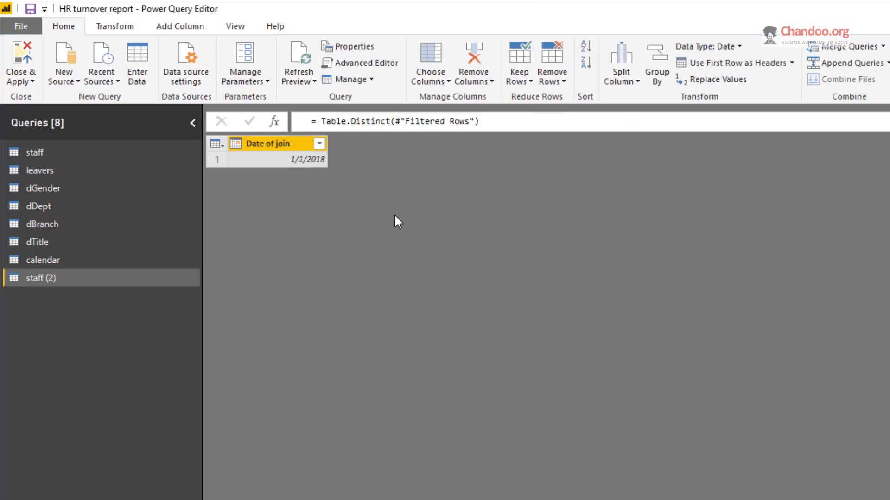
Change the Date of join column's type to Whole Number and drill down into its single value
right_click(282, 144)
mouse_move(381, 284)
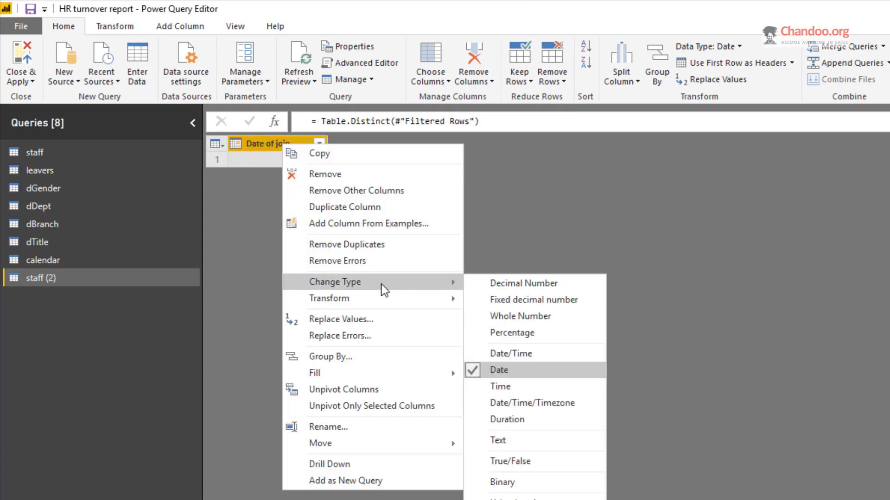
click(558, 315)
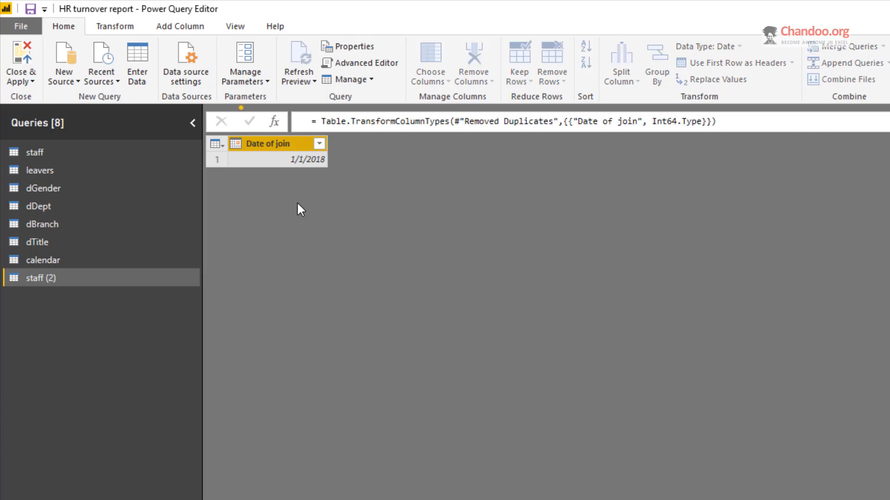
right_click(302, 163)
click(370, 227)
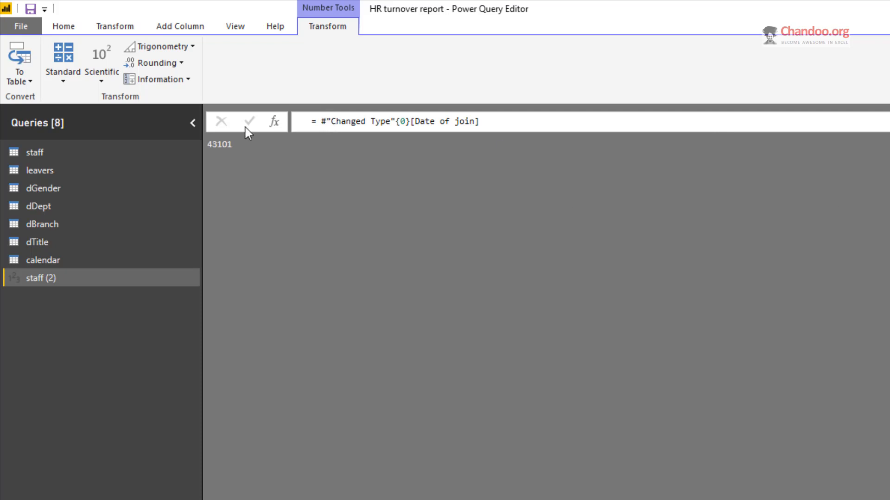
Add a custom step to staff (2) and insert an opening list brace before its #"Date of join" reference
click(275, 122)
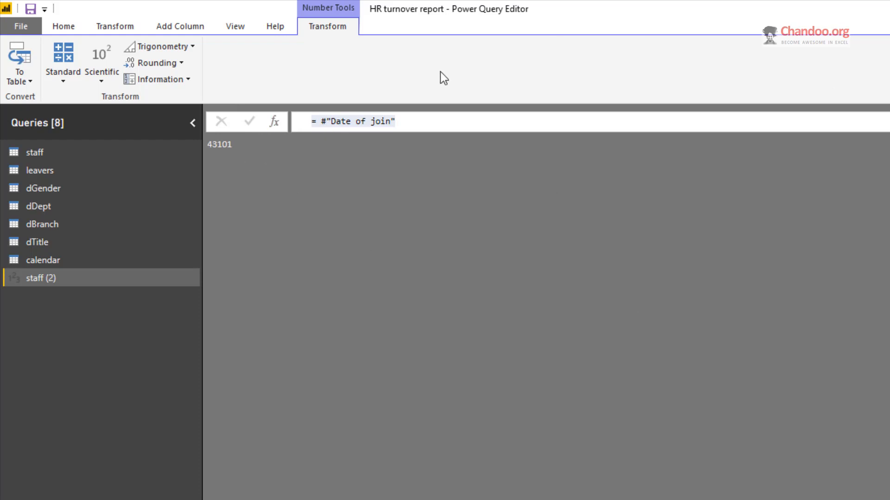
click(317, 121)
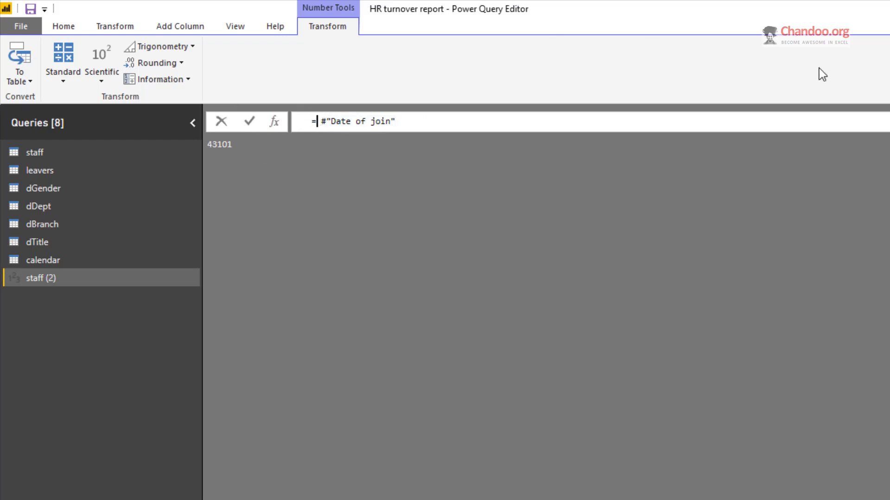
text({})
key(Left)
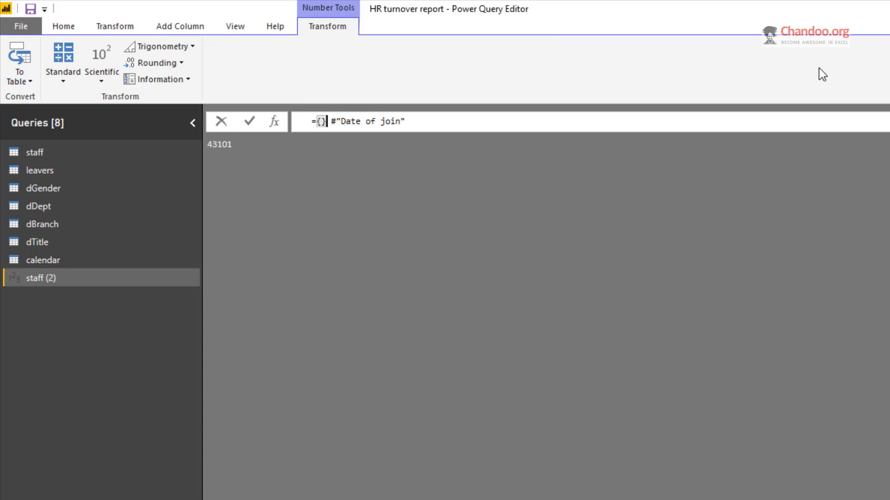
key(Delete)
key(End)
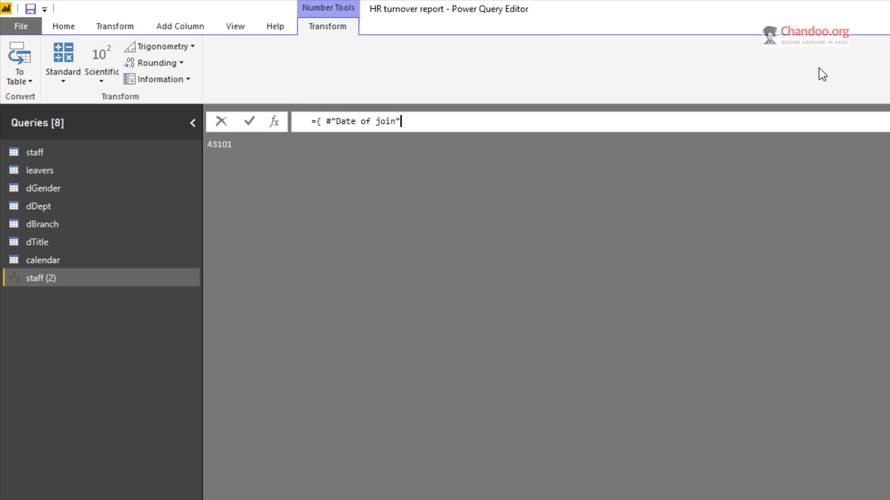
Extend the list range with .. Number.From(DateTime.LocalNow), apply the formula and dismiss the error dialog
text(.. Number.From)
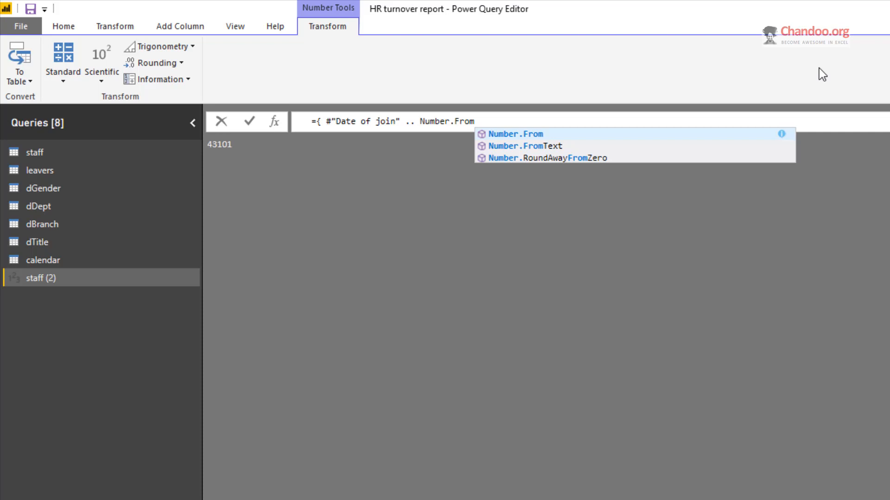
key(Escape)
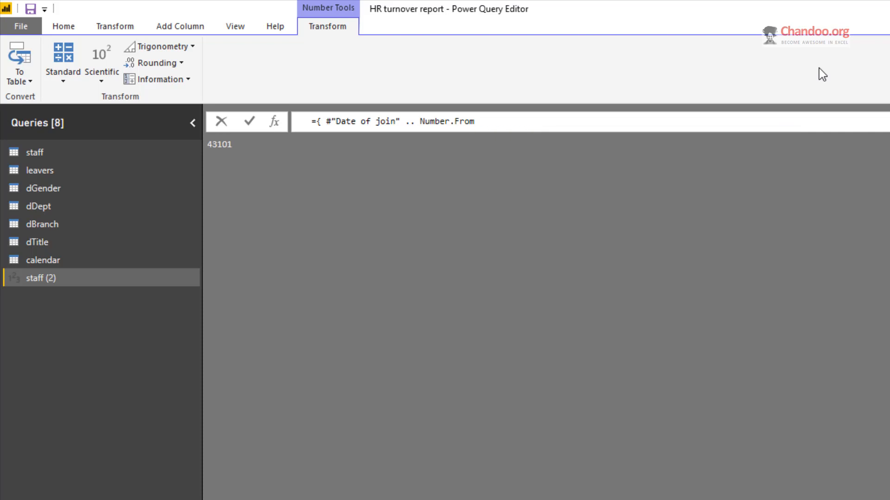
text((da)
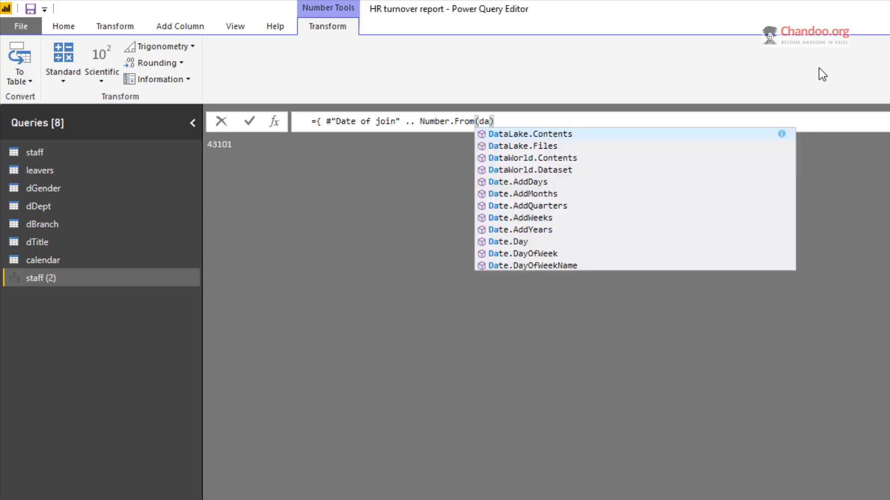
key(BackSpace)
key(BackSpace)
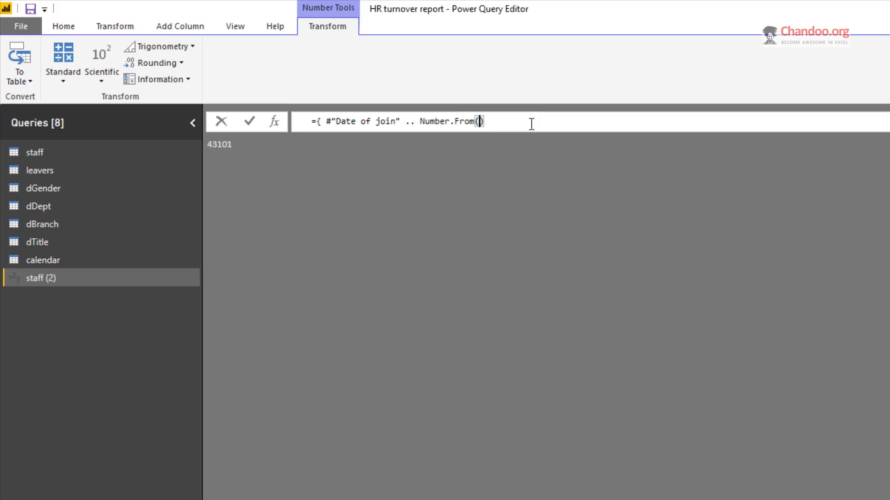
text(local)
key(BackSpace)
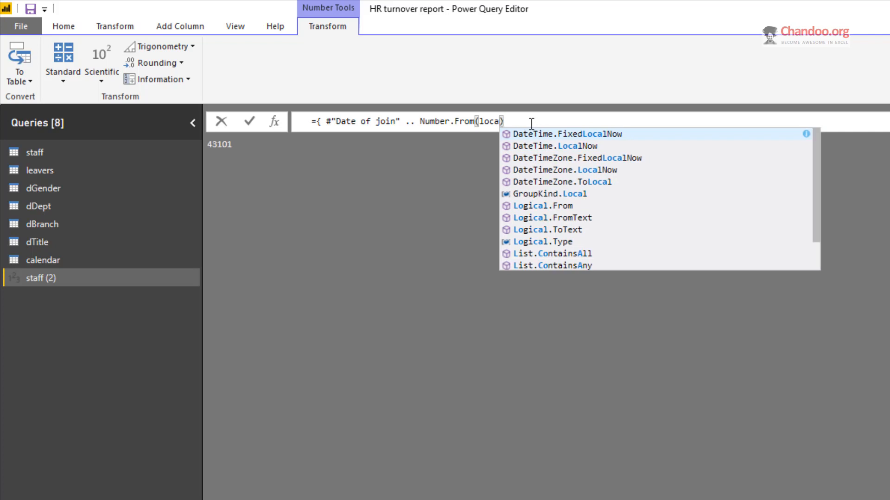
click(566, 146)
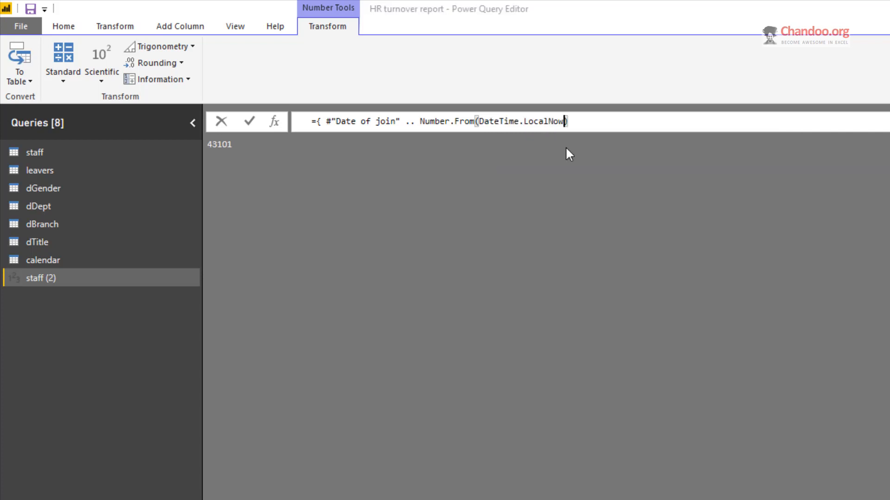
key(Return)
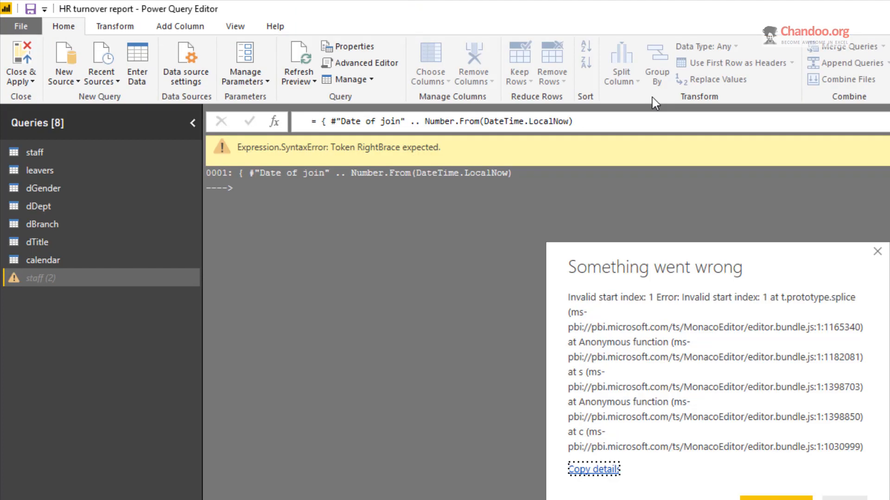
click(845, 499)
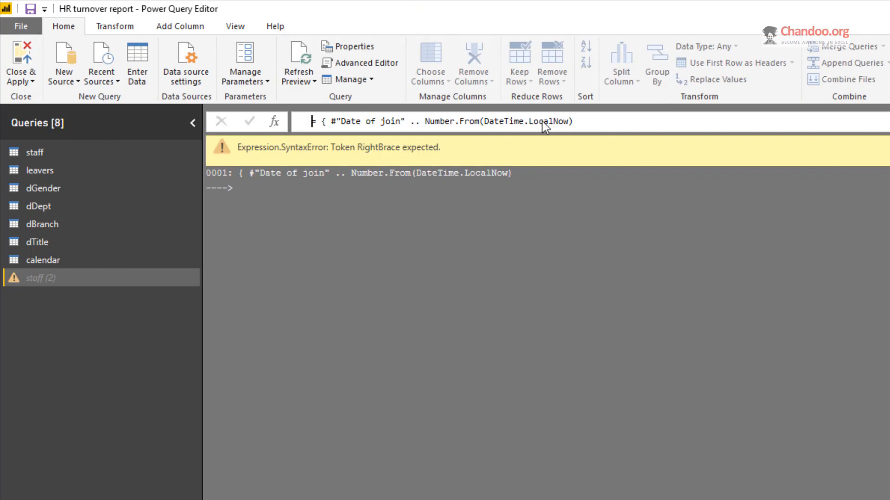
Correct the list formula to = { #"Date of join" .. Number.From(DateTime.LocalNow())} and apply it
click(574, 121)
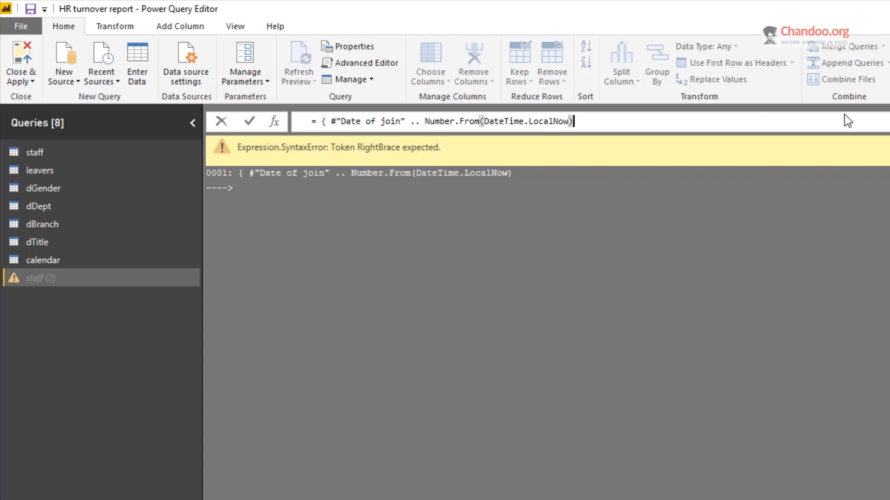
key(BackSpace)
text(())})
key(Return)
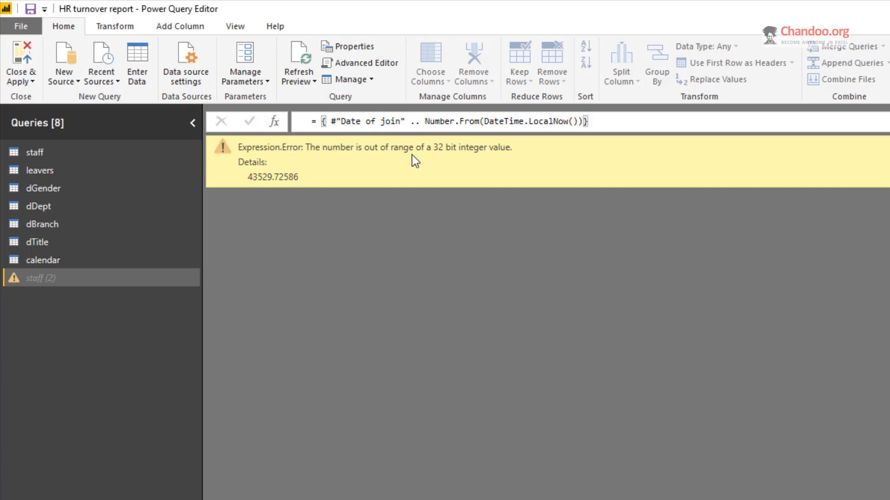
Insert a date. function prefix before DateTime.LocalNow() in the staff (2) list formula
click(485, 121)
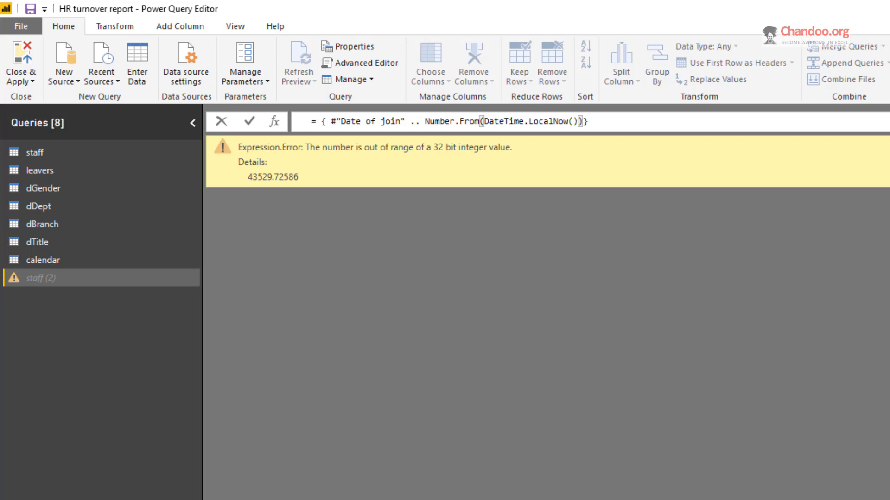
text(date)
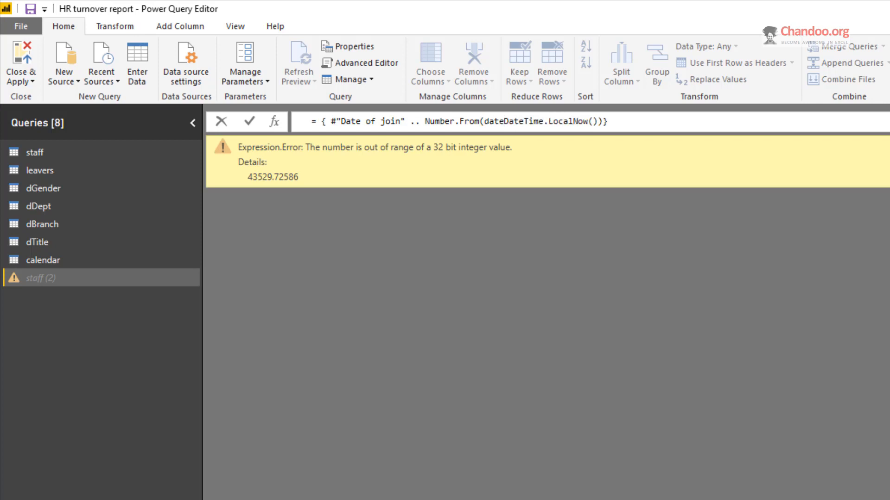
text(.)
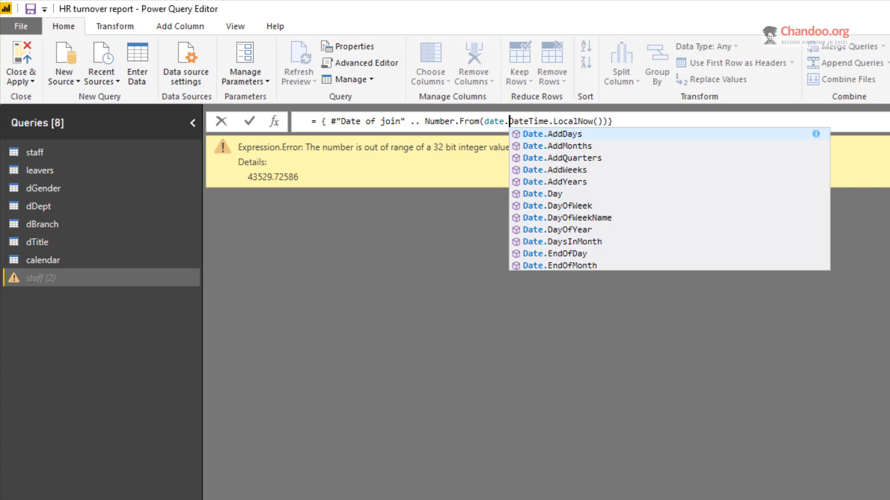
scroll(746, 204, down, 3)
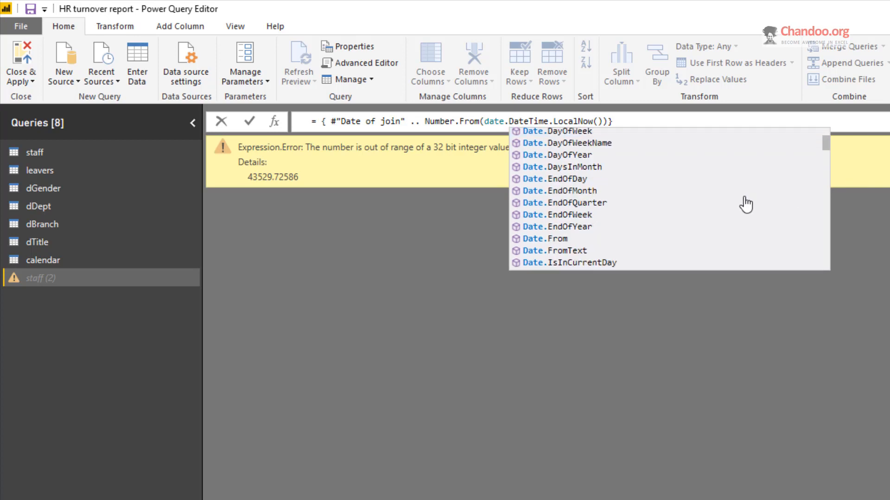
text(da)
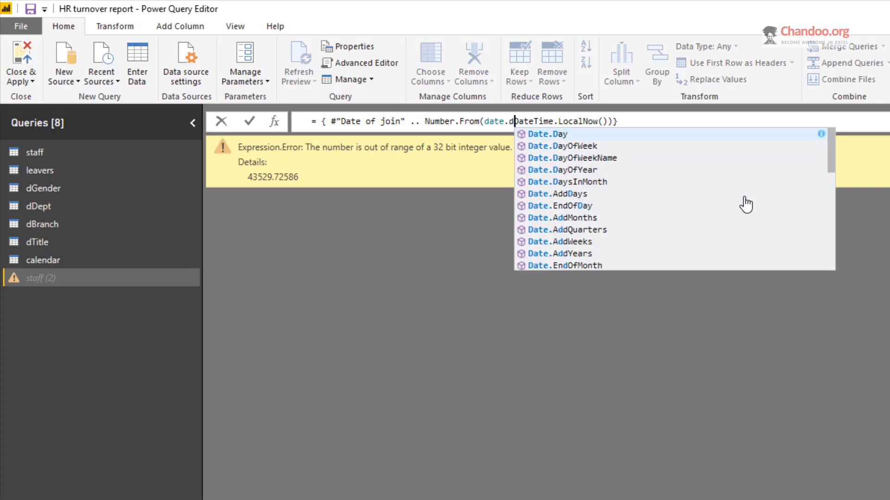
text(te)
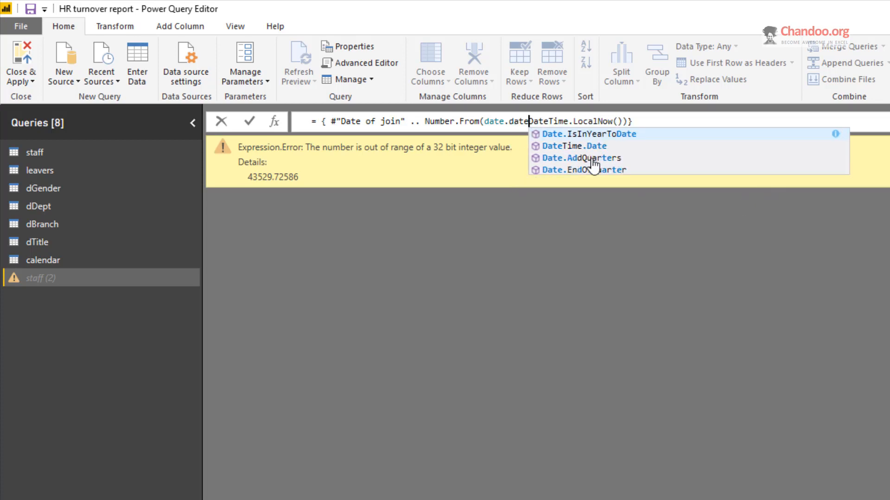
key(Escape)
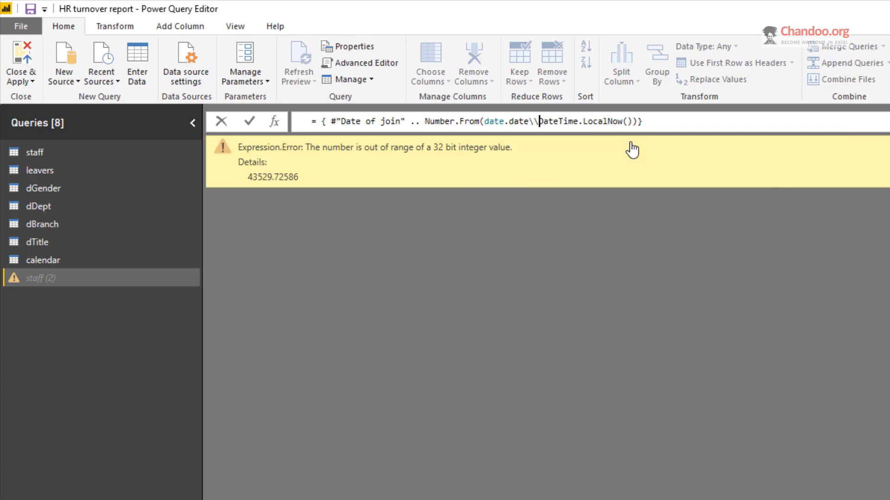
key(BackSpace)
key(BackSpace)
key(BackSpace)
key(BackSpace)
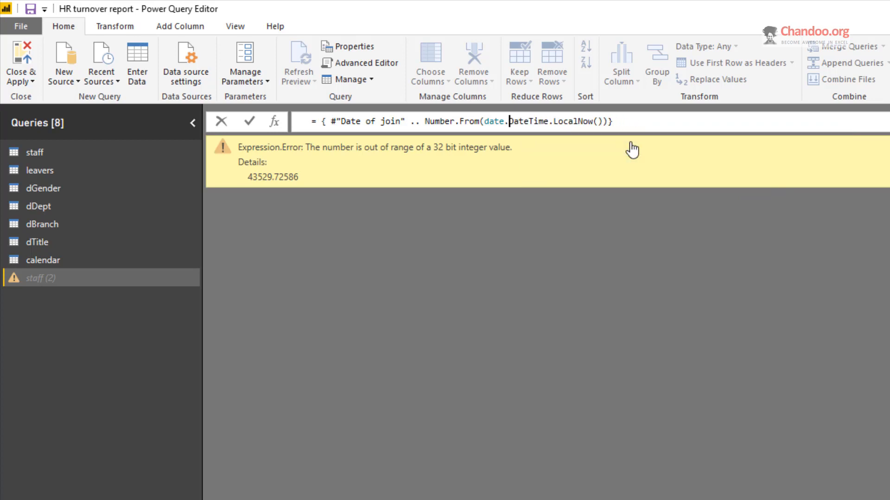
key(BackSpace)
key(BackSpace)
text(e.)
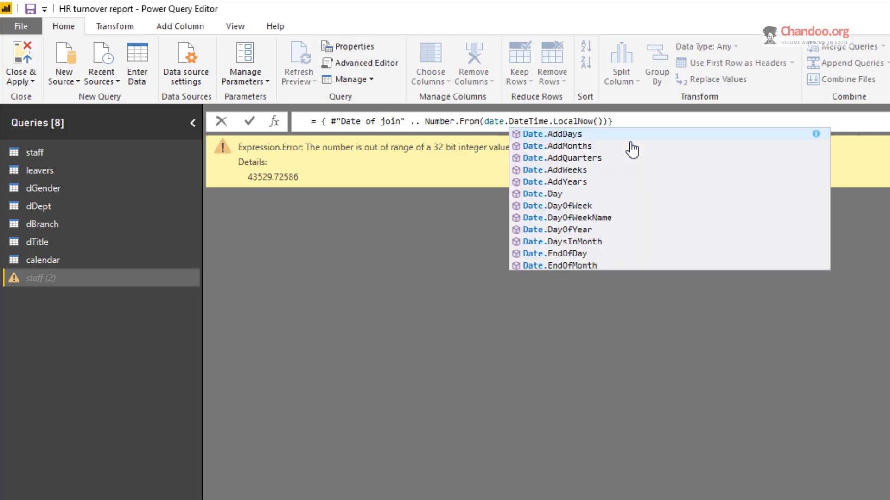
Browse the suggested Date and DateTime functions for a date conversion, and try applying the formula with only the date. prefix
scroll(633, 150, down, 11)
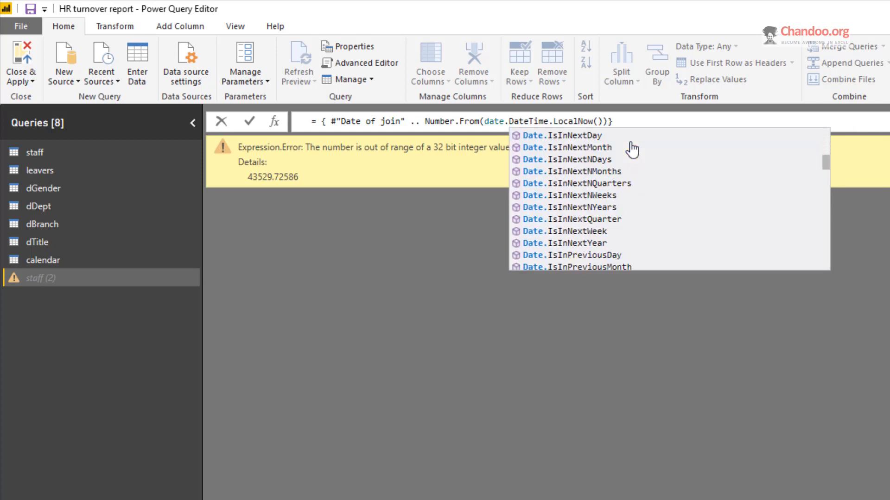
scroll(633, 149, down, 3)
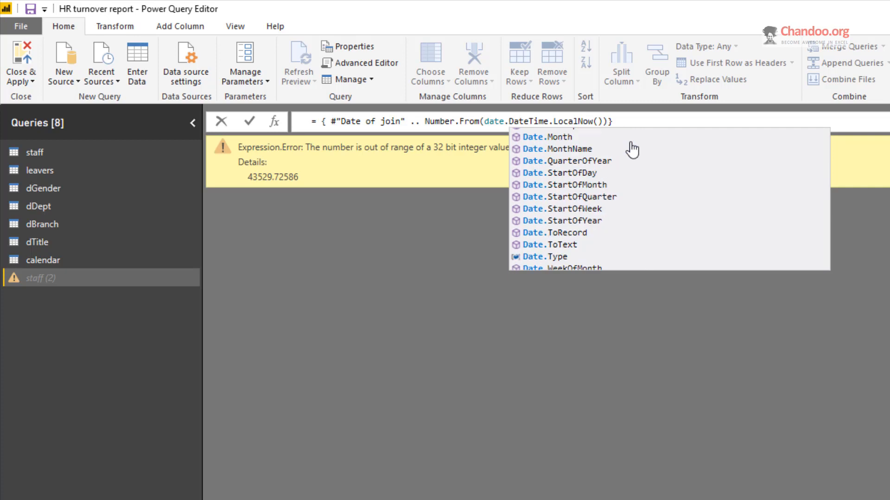
scroll(632, 150, down, 2)
scroll(632, 149, down, 1)
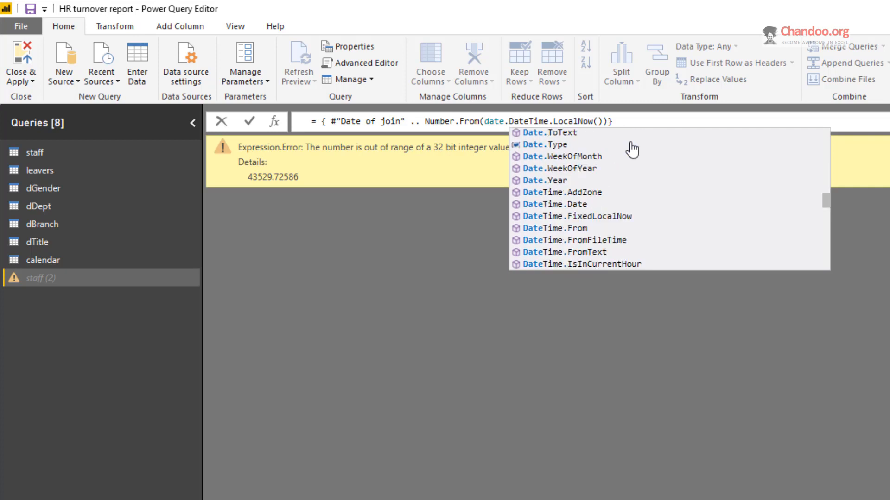
scroll(633, 149, down, 1)
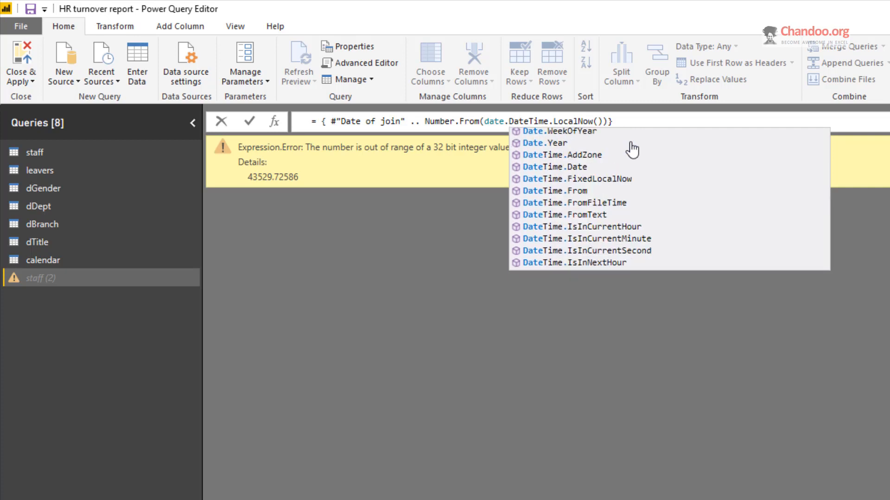
scroll(632, 149, down, 12)
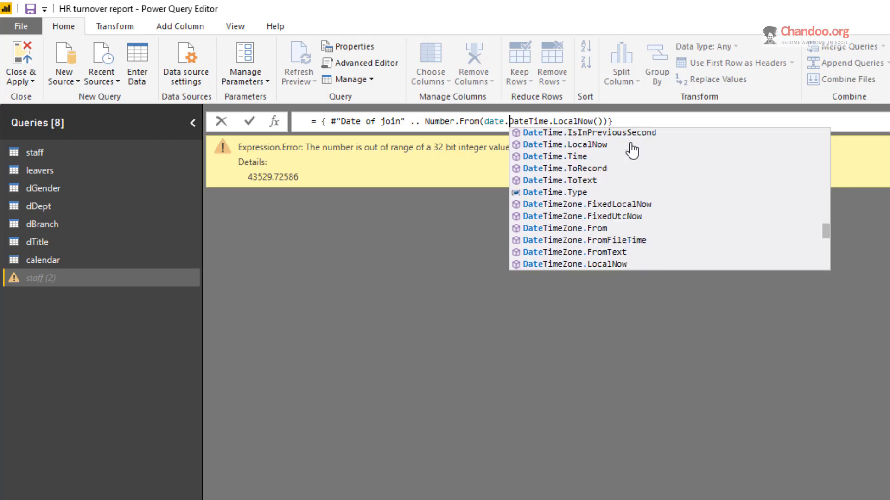
scroll(632, 150, down, 1)
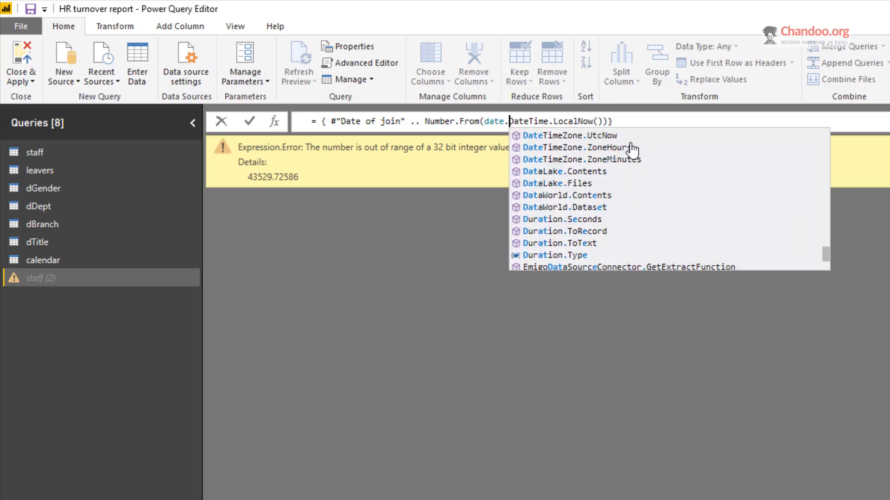
scroll(632, 149, down, 3)
key(Escape)
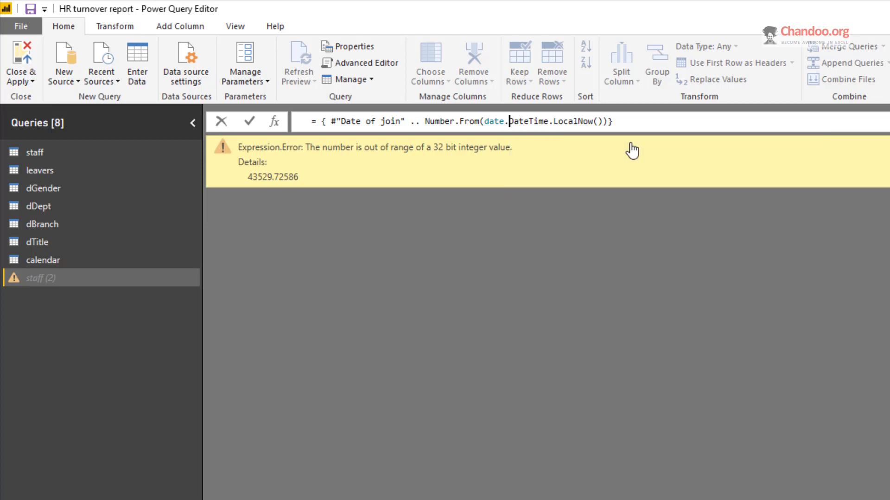
key(Return)
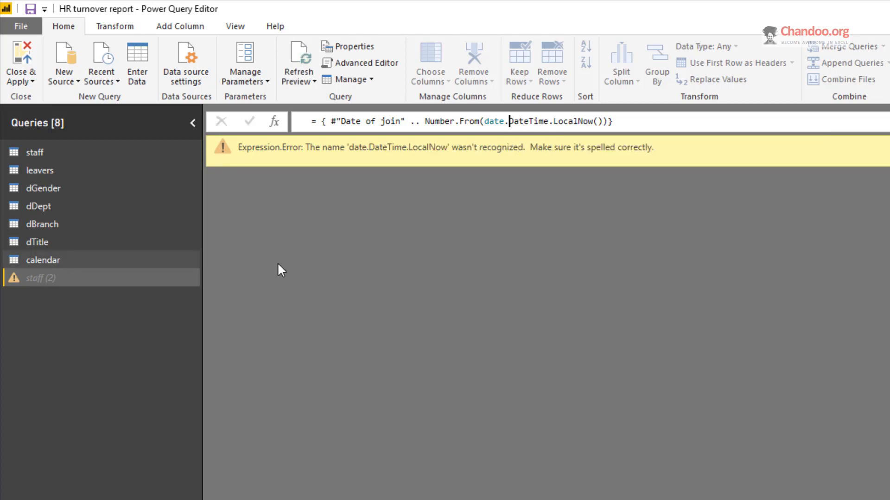
Examine the list range formula in the calendar query's applied step and return to staff (2)
click(30, 258)
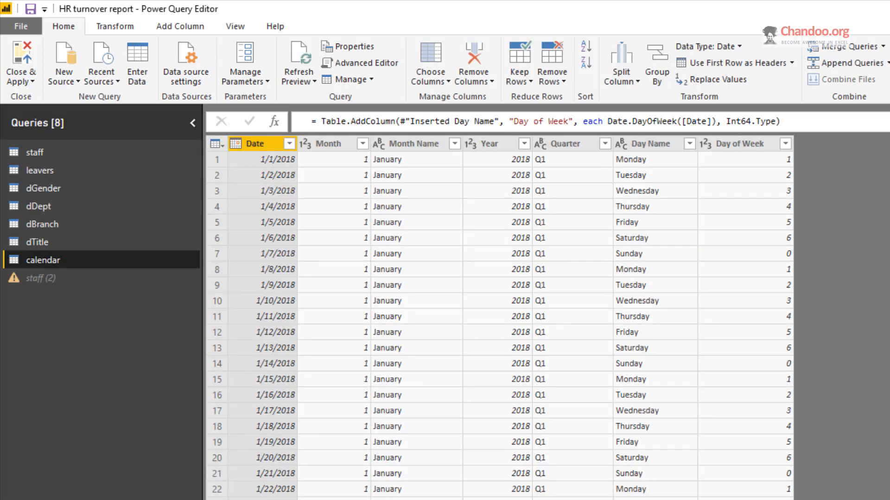
click(888, 223)
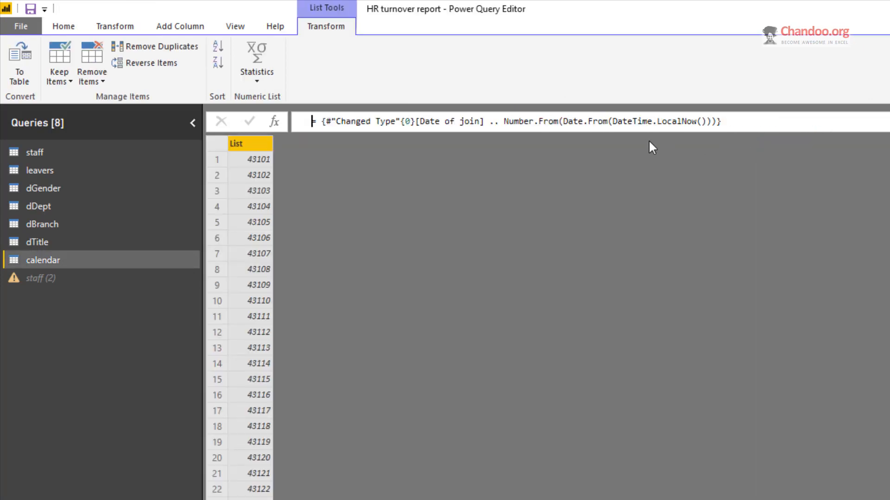
click(26, 278)
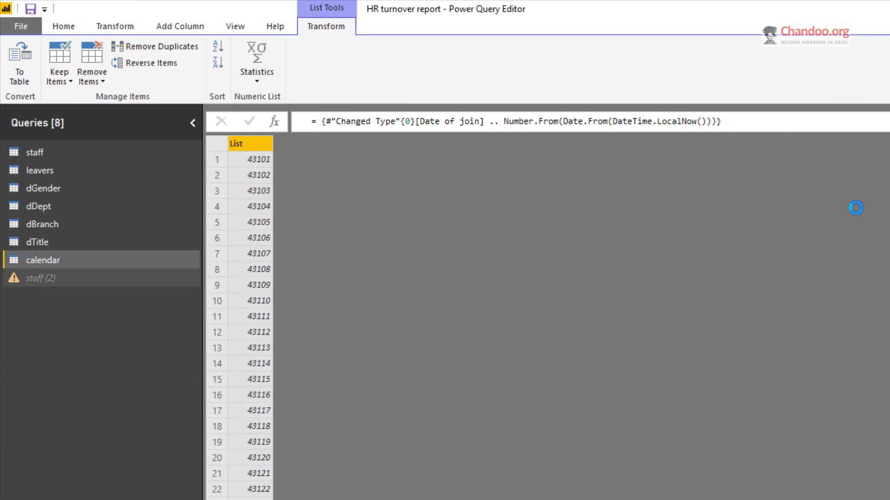
Complete the prefix as Date.From( before DateTime.LocalNow(), with capital D and F, and apply the formula
click(508, 123)
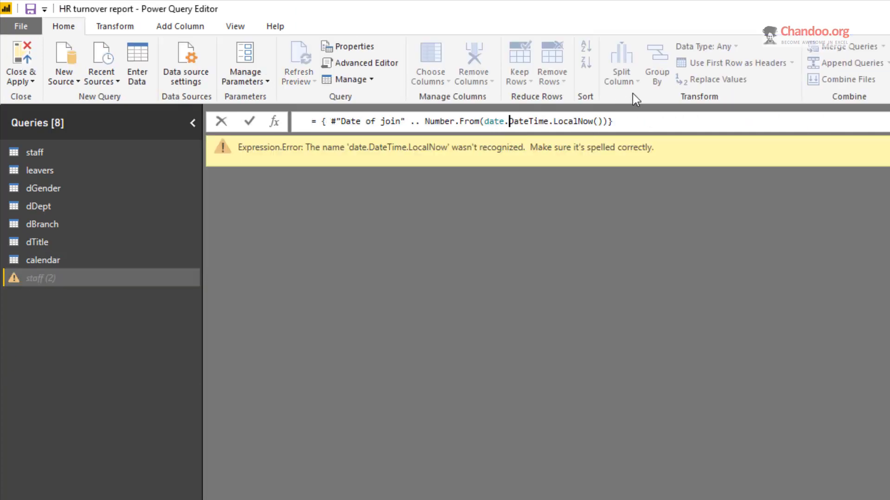
text(from()
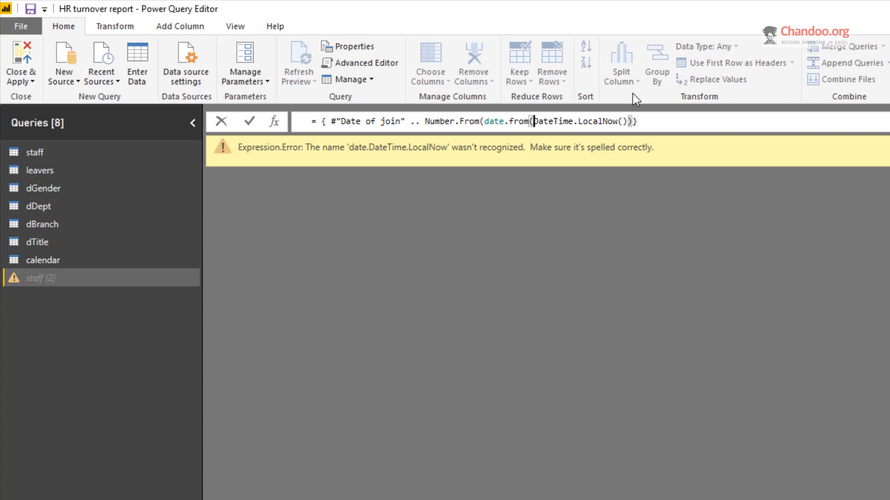
key(End)
key(Left)
key(Left)
key(Left)
key(Left)
key(ctrl+Left)
key(ctrl+Left)
key(ctrl+Left)
key(ctrl+Left)
key(ctrl+Left)
key(shift+Right)
text(F)
key(Left)
key(ctrl+Left)
key(shift+Right)
text(D)
key(Return)
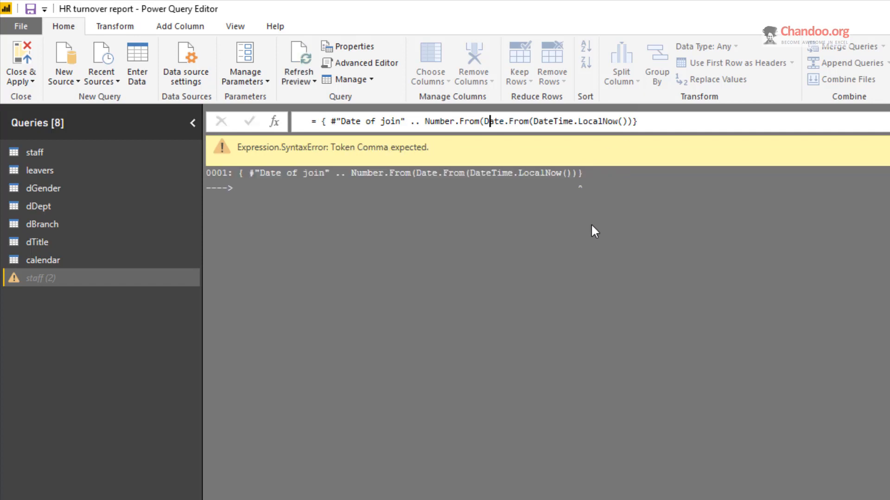
Add a closing parenthesis so the formula reads = { #"Date of join" .. Number.From(Date.From(DateTime.LocalNow()))} and apply it
click(632, 122)
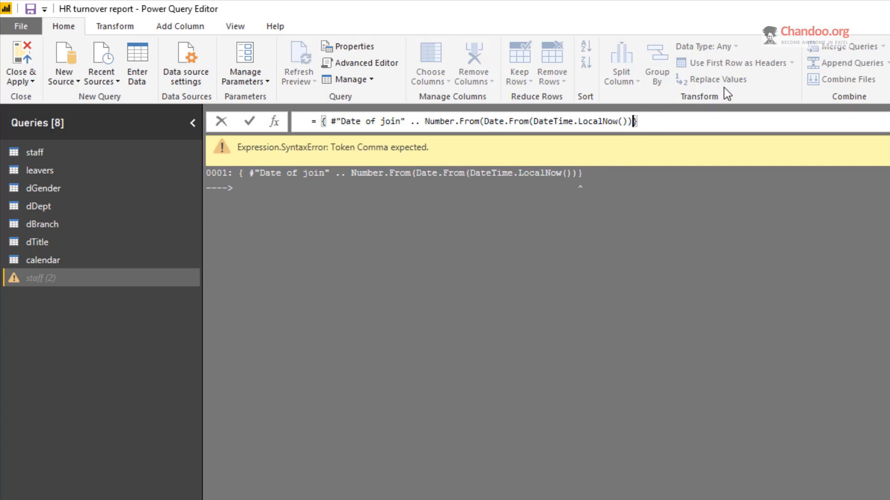
text())
key(Return)
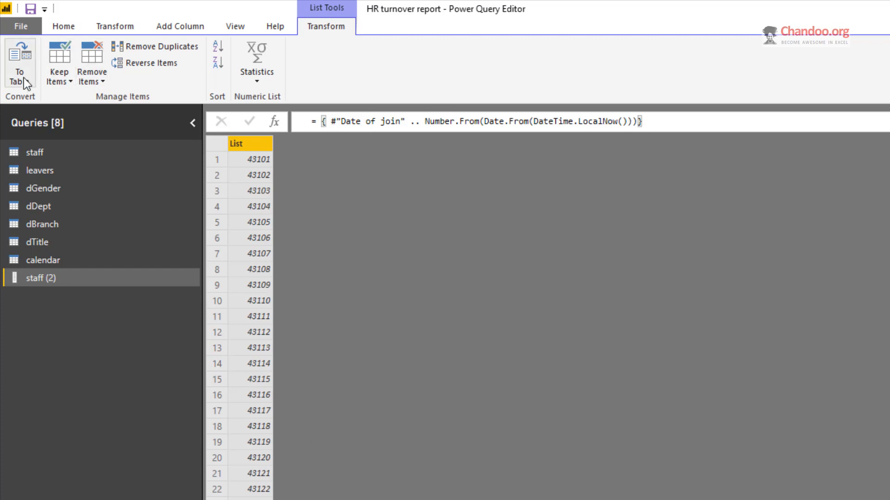
Convert the staff (2) list to a table and change Column1's type to Date
click(14, 57)
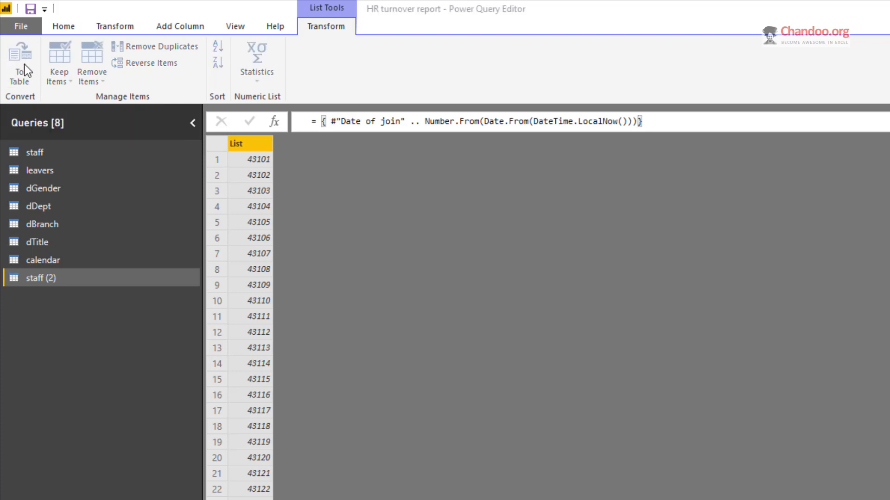
click(870, 458)
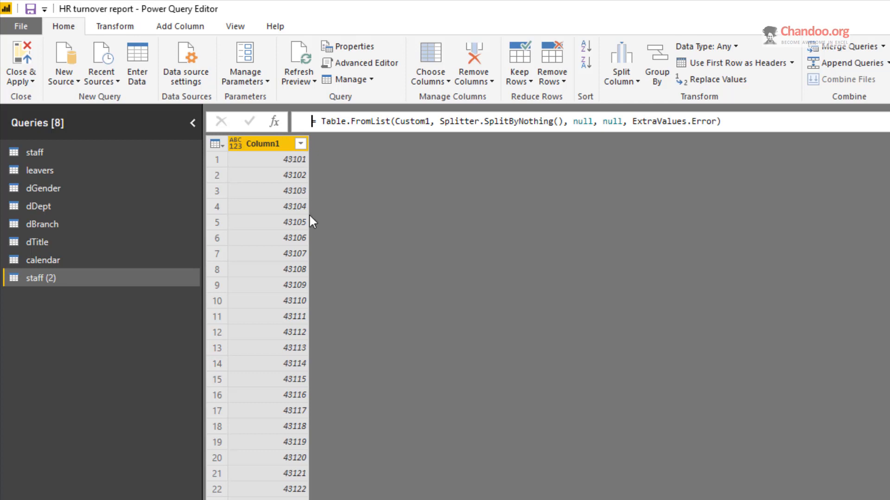
right_click(255, 141)
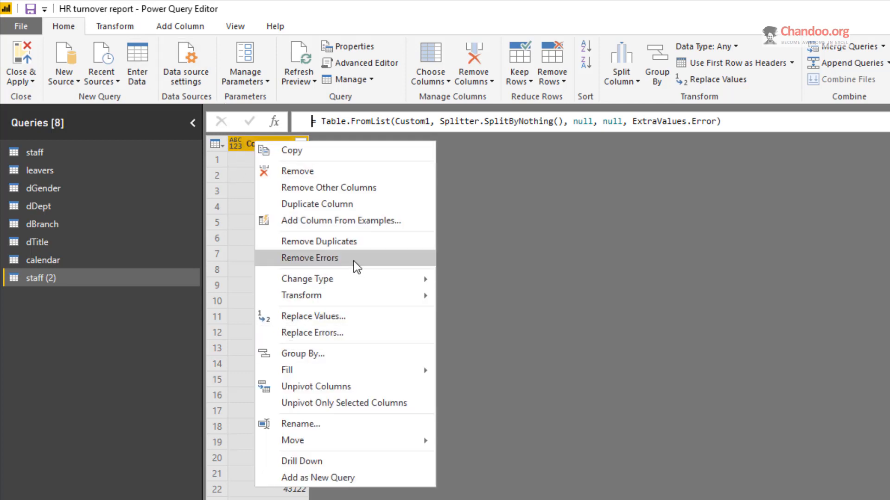
mouse_move(368, 290)
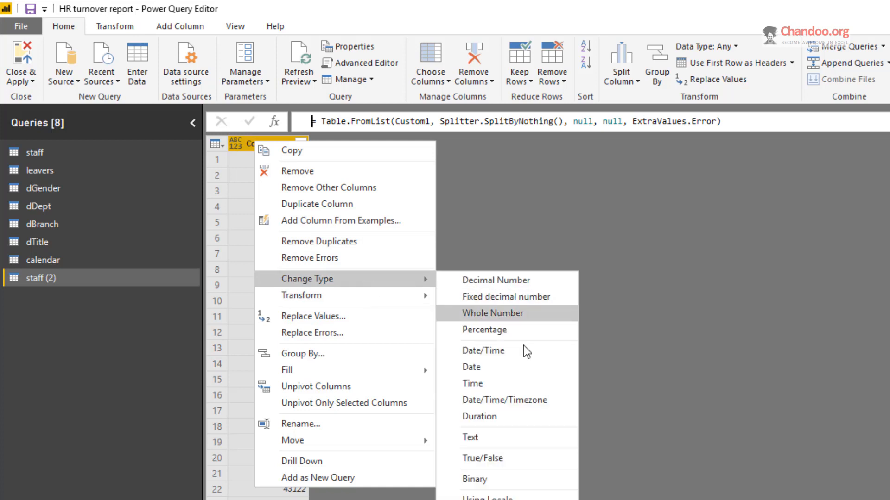
click(517, 365)
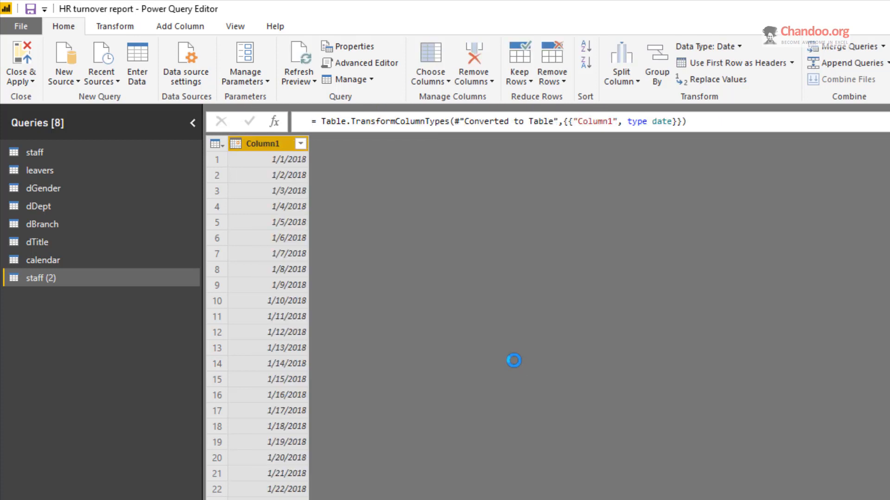
Rename Column1 as Date
double_click(283, 148)
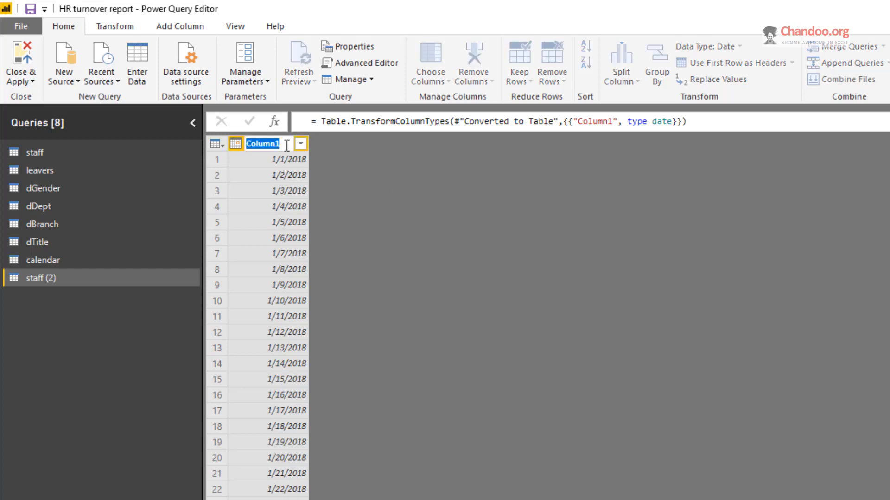
text(Date)
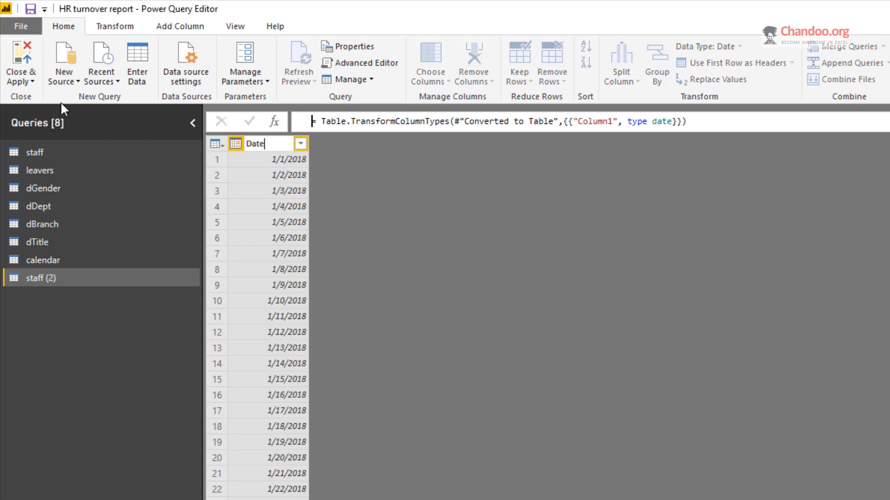
key(Return)
Add a Name of Month column derived from the Date column
click(180, 26)
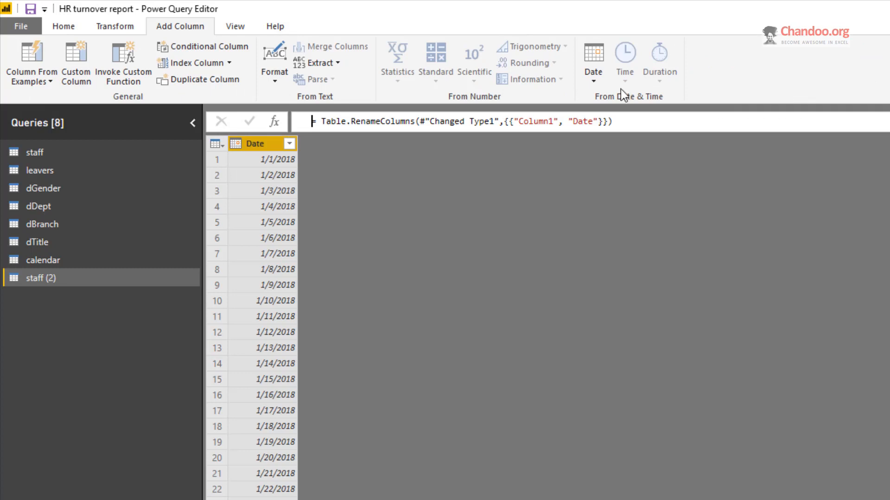
click(600, 83)
mouse_move(649, 165)
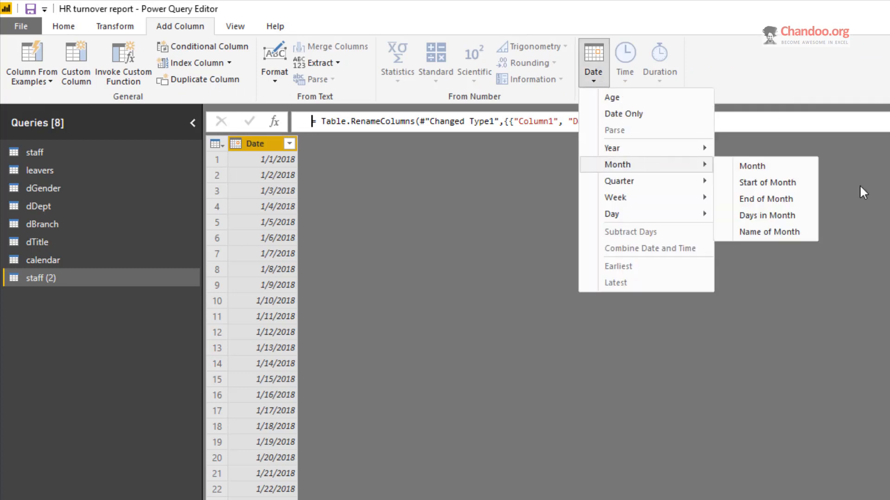
click(802, 230)
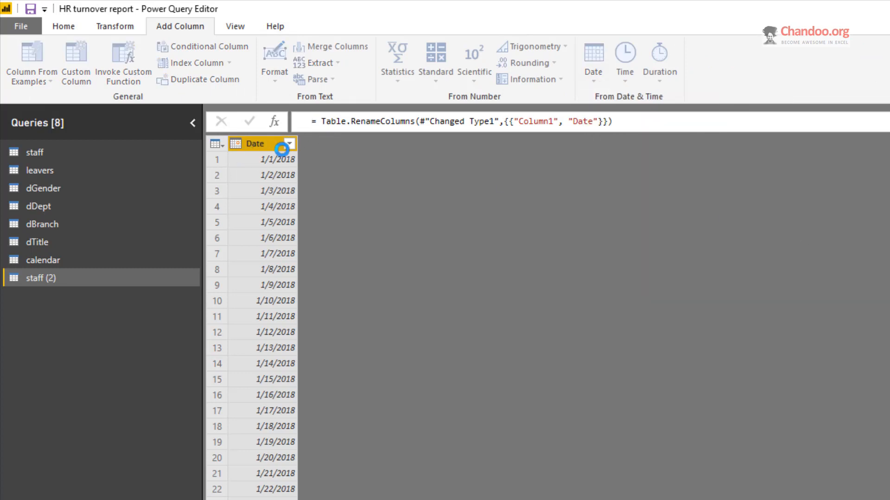
Add a Name of Day column derived from the Date column of the staff (2) query
click(605, 80)
mouse_move(663, 202)
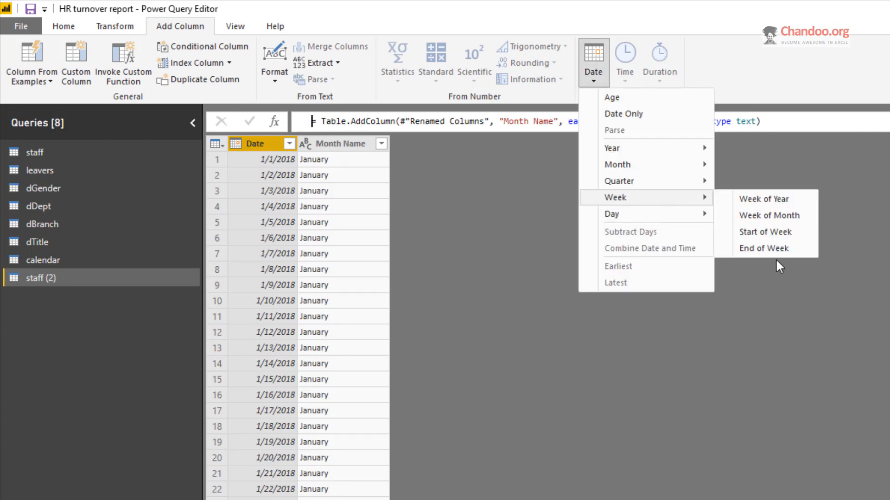
mouse_move(621, 214)
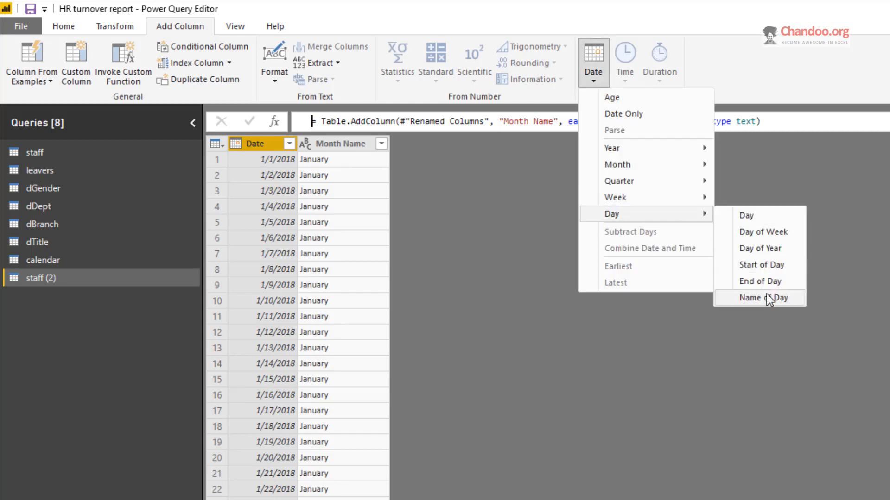
click(766, 297)
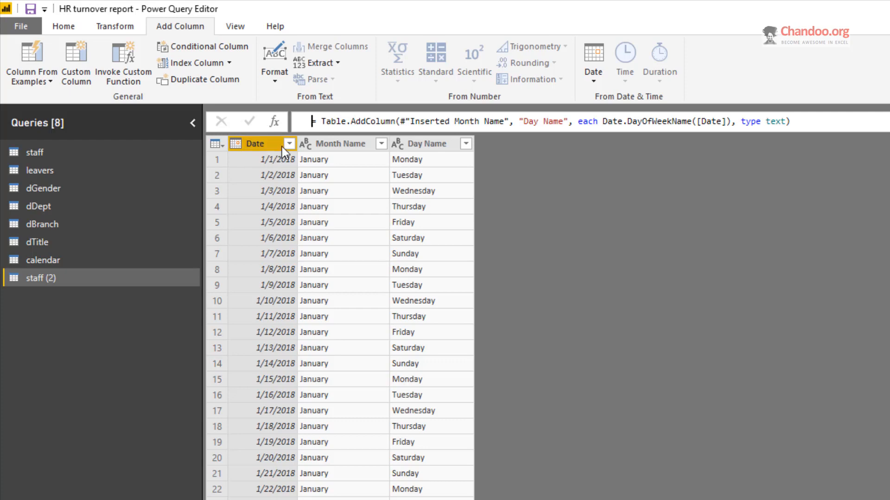
Review the columns of the finished calendar query and delete the staff (2) query
click(57, 259)
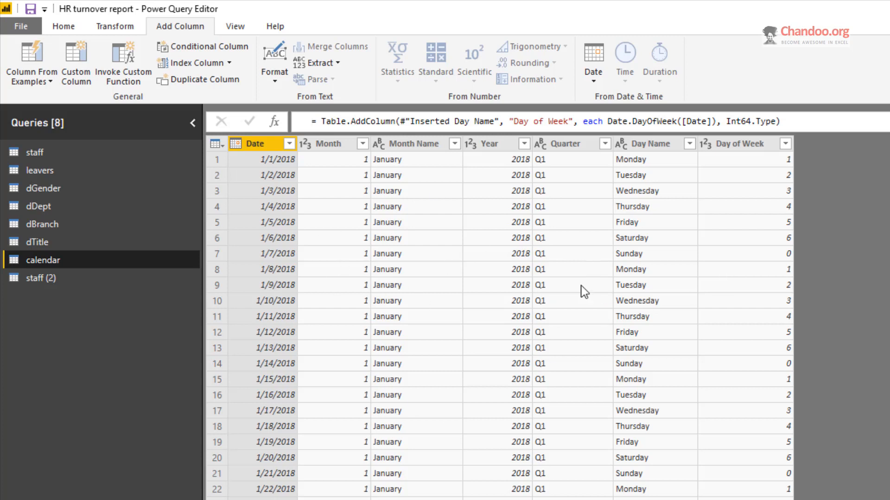
click(56, 277)
right_click(90, 278)
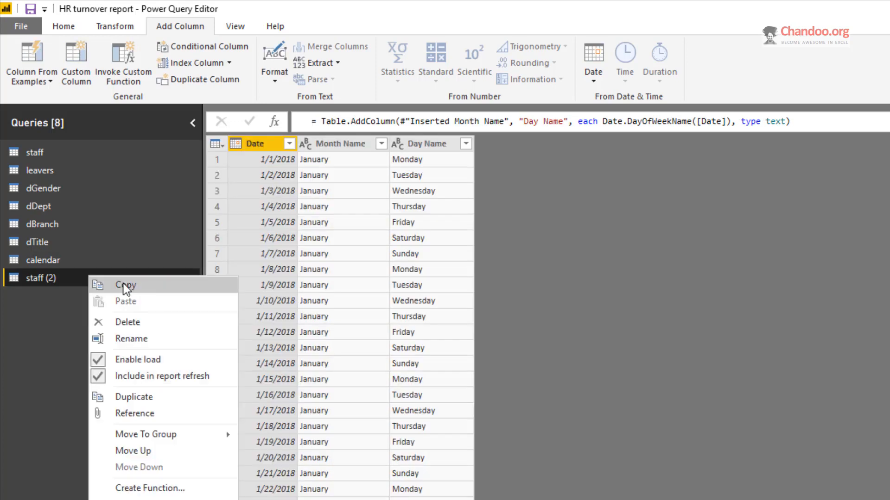
click(146, 324)
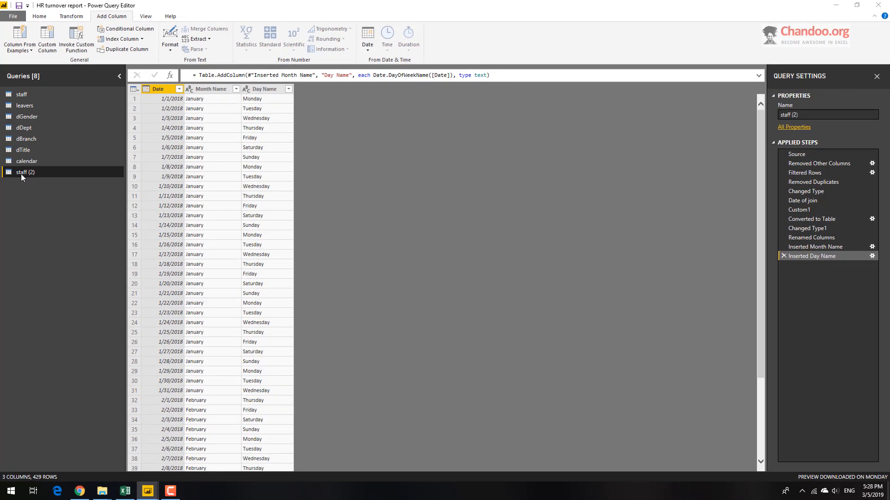
click(616, 331)
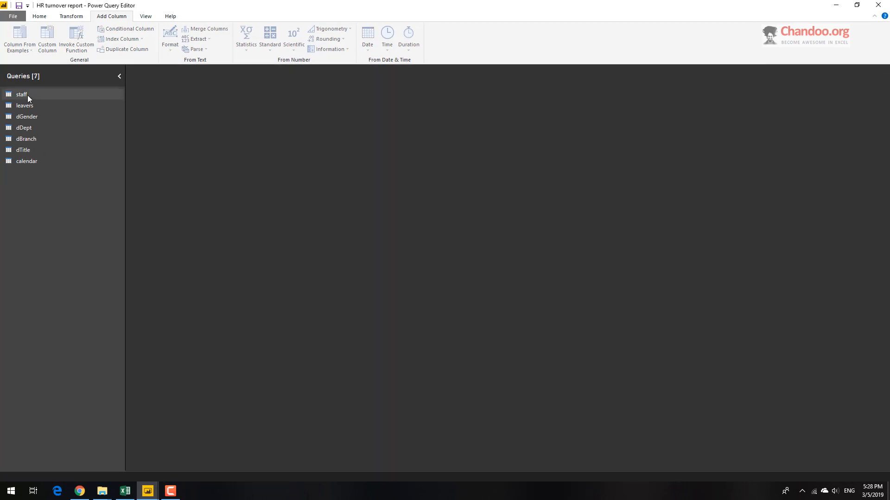
Return to the report's relationship model and check the Hide in report view option of the staff table's gender field
click(44, 17)
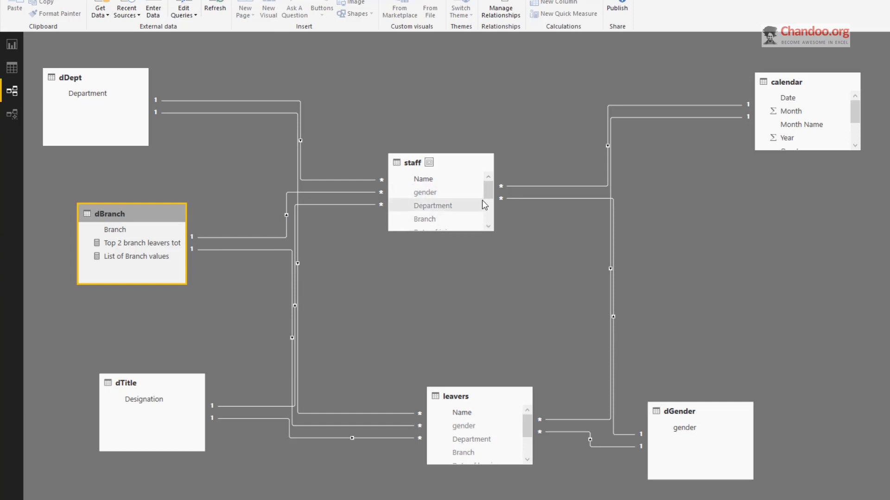
right_click(448, 190)
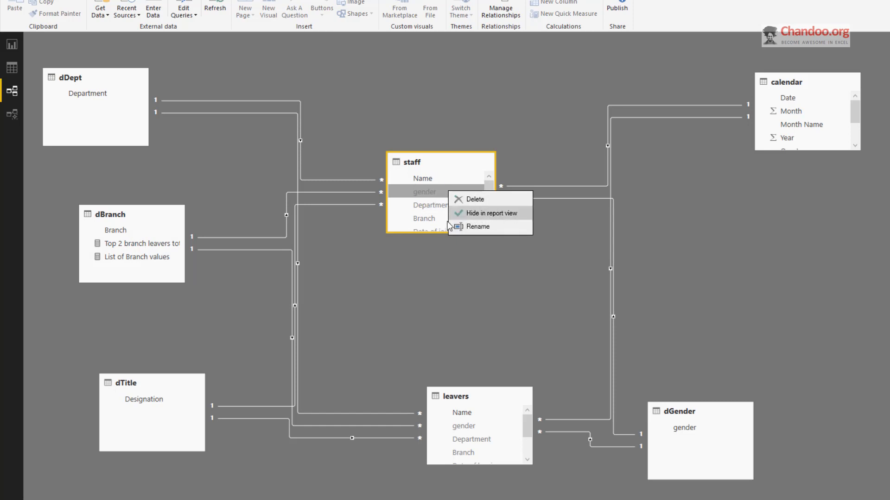
click(489, 290)
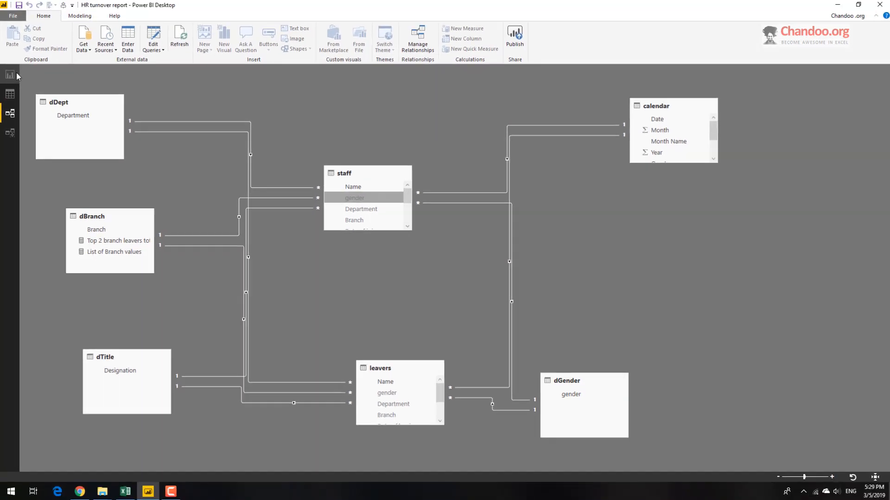
Show the report page and examine the formula of the leavers table's Leaver Count measure in enlarged text
click(17, 76)
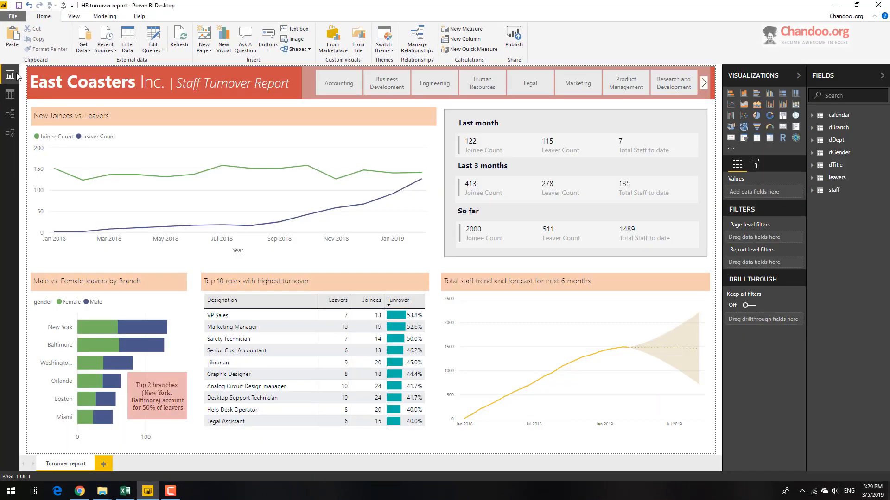
click(813, 180)
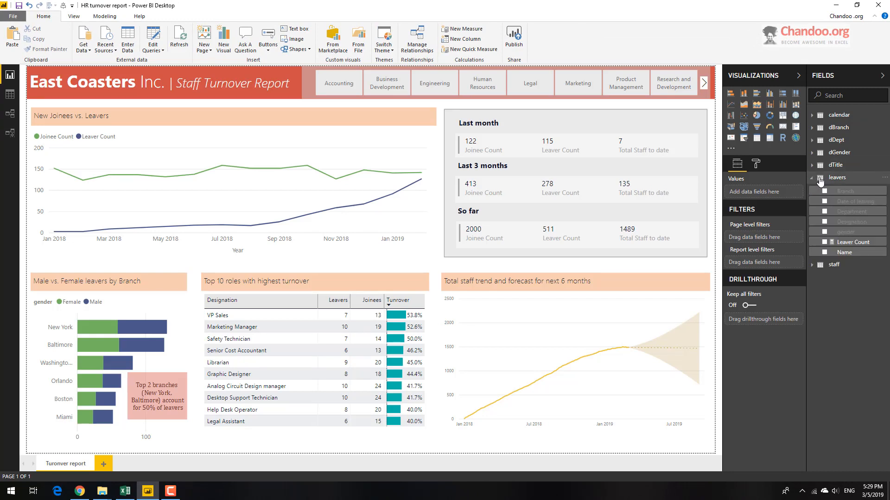
click(852, 245)
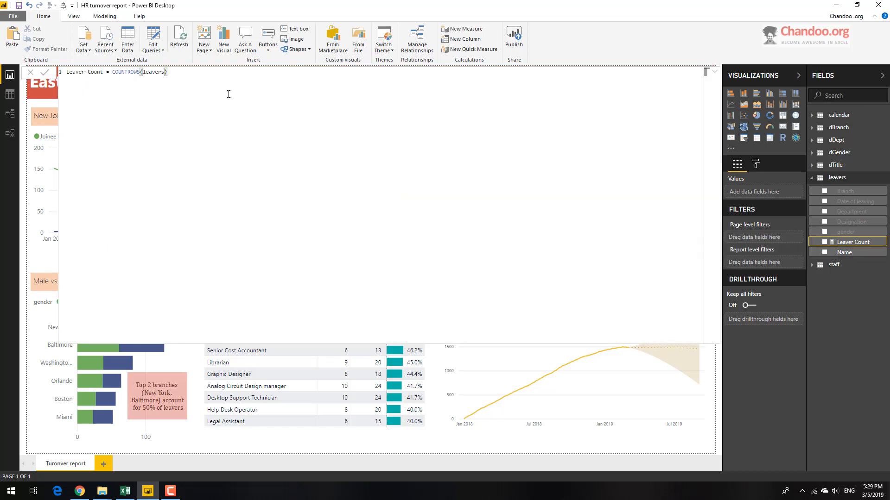
scroll(228, 94, up, 1)
scroll(226, 73, up, 2)
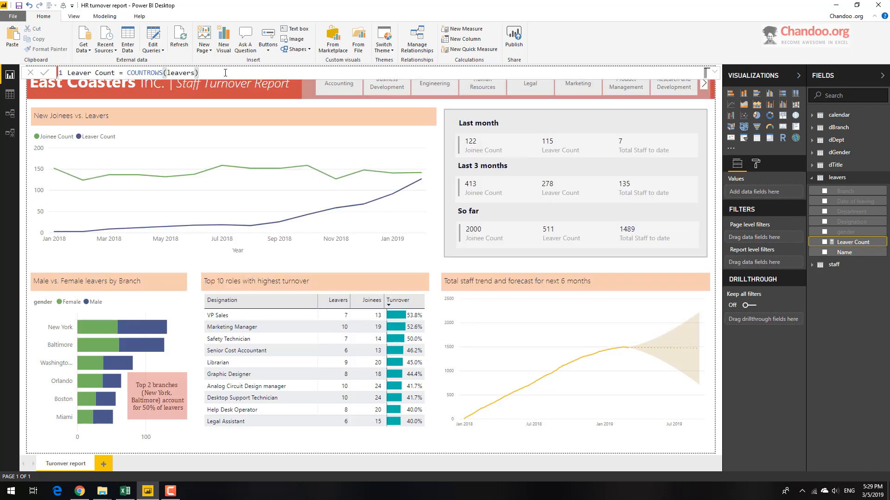
scroll(225, 72, up, 1)
scroll(149, 83, up, 2)
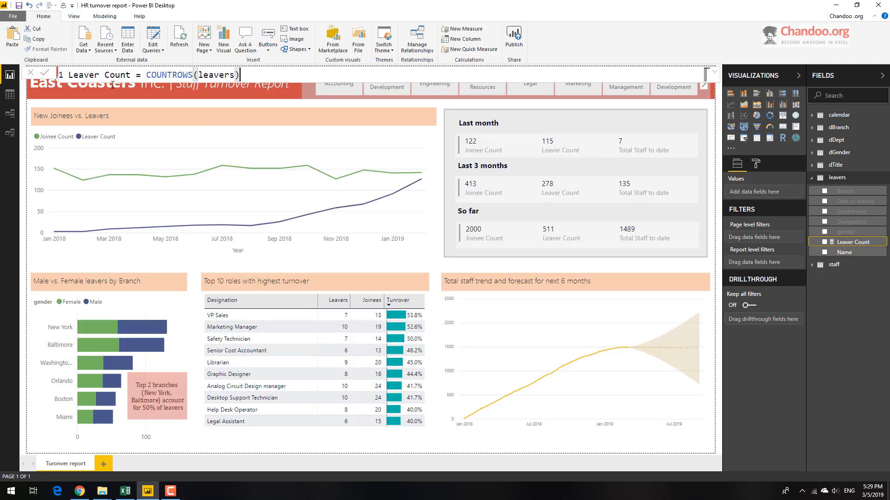
Examine the formulas of the staff table's Joinee Count and Total Staff to date measures
click(812, 266)
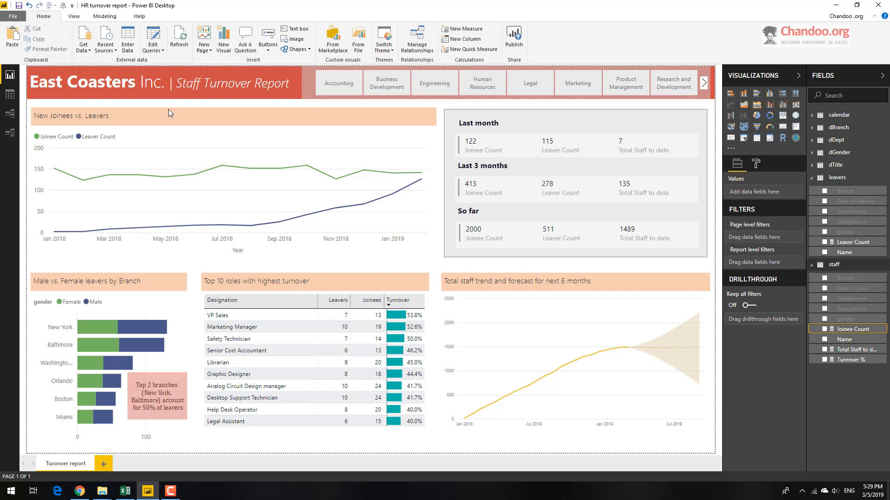
click(867, 330)
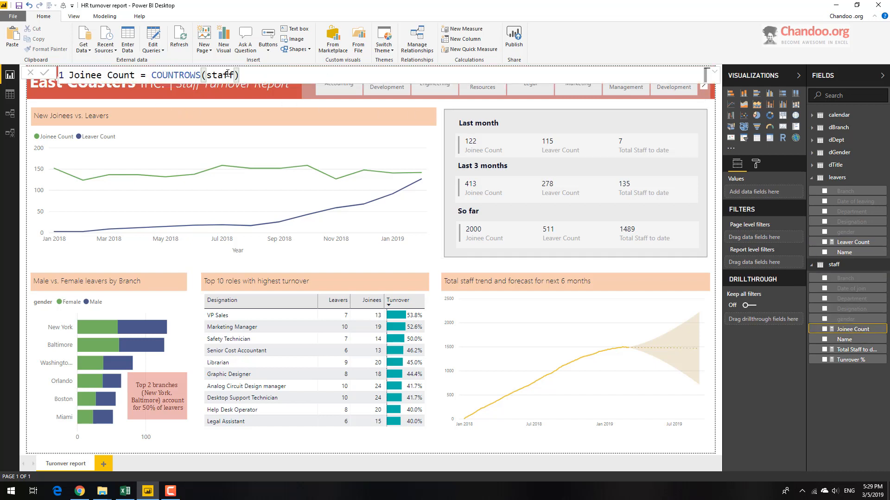
click(867, 351)
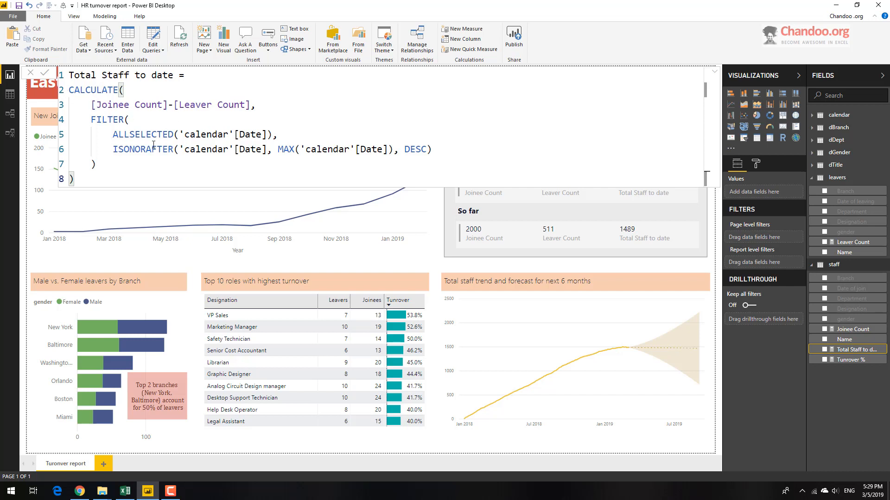
Set up a Running total quick measure with Joinee Count as the base value, without saving it
right_click(863, 330)
mouse_move(838, 315)
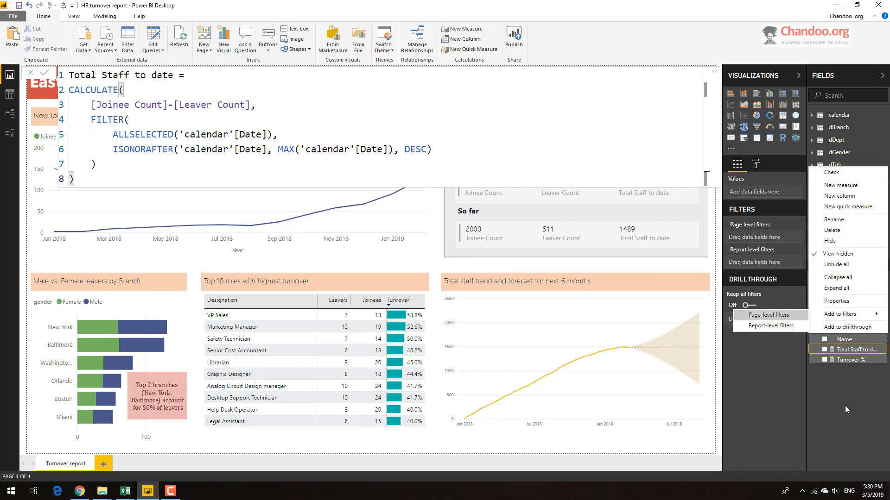
key(Escape)
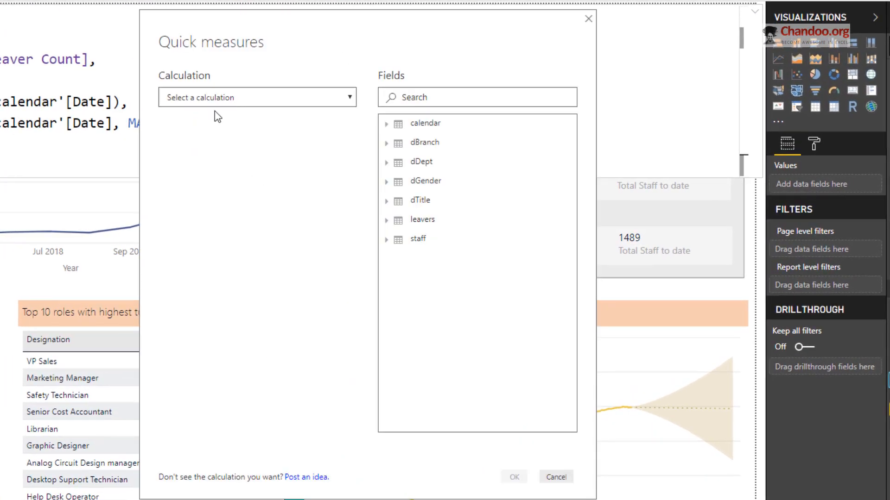
click(228, 101)
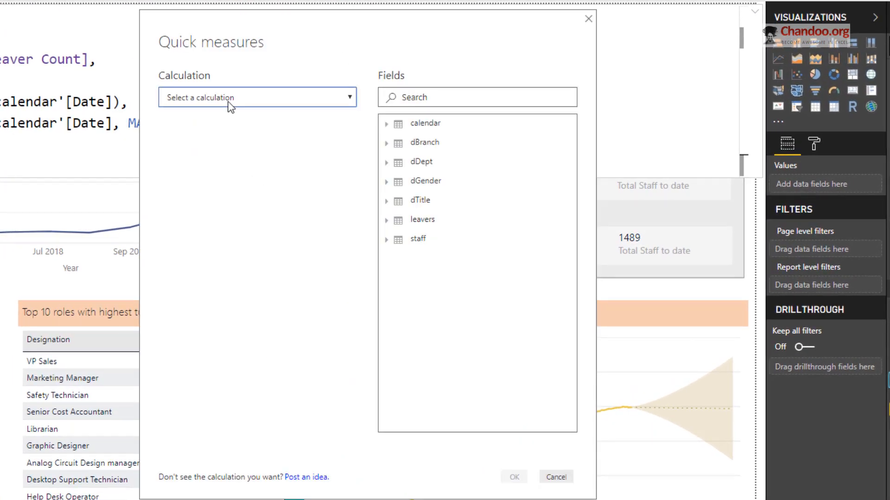
click(228, 101)
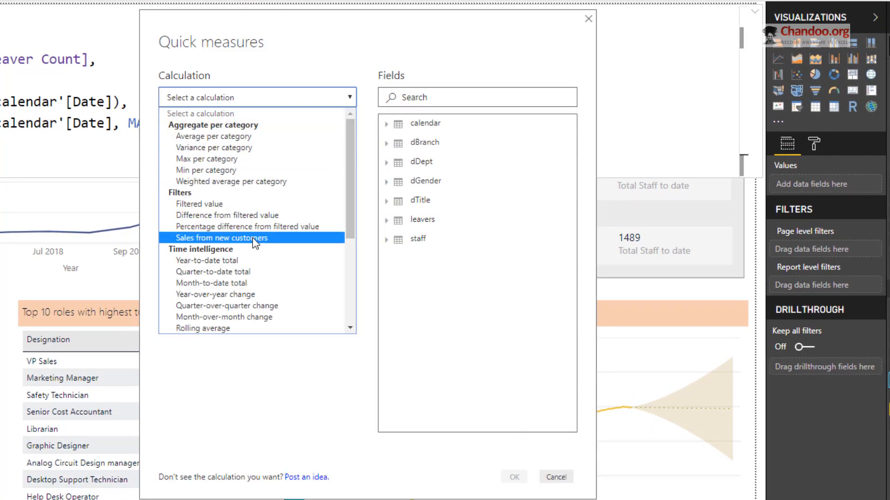
scroll(255, 242, down, 4)
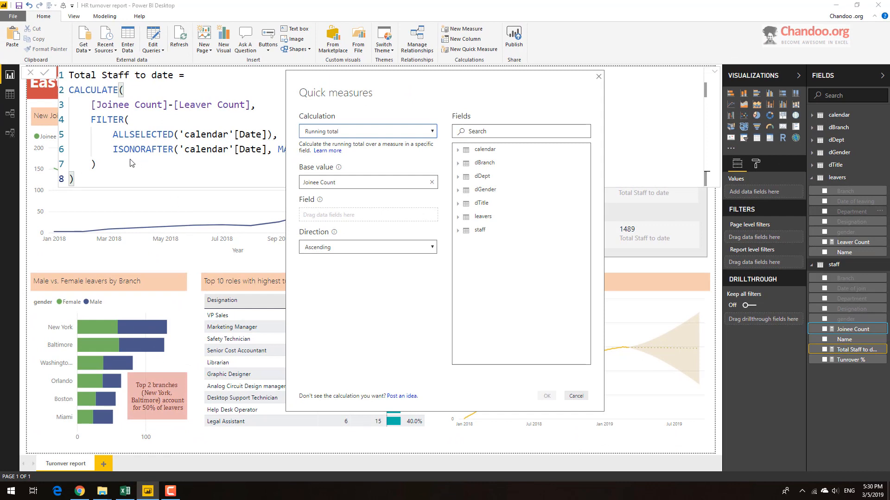
click(575, 396)
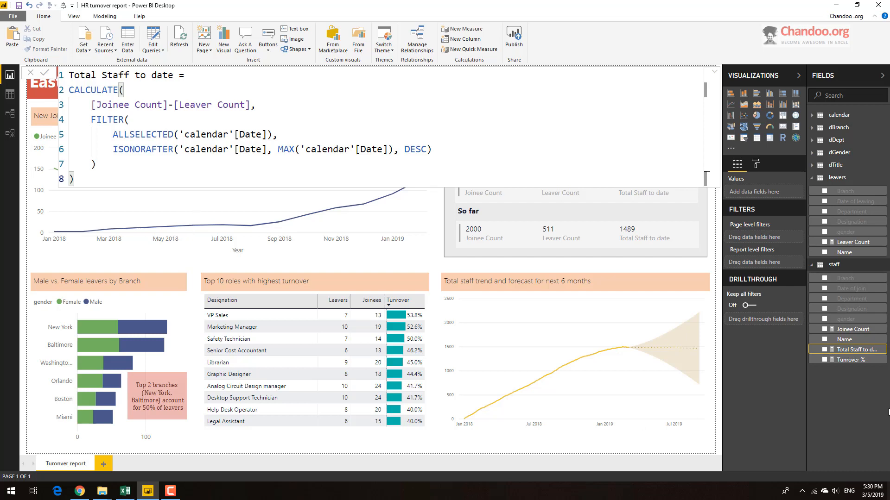
Examine the formula of the staff table's Tunrover % measure and list the fields and measures of the dBranch table
click(851, 360)
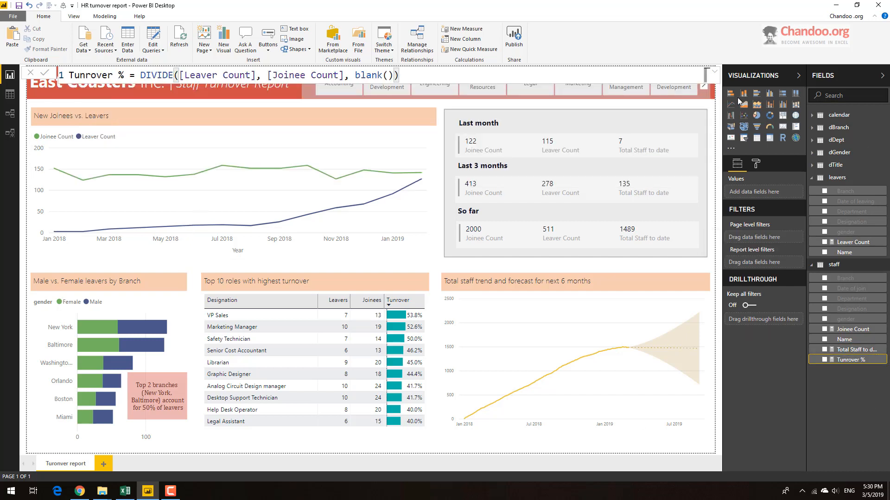
click(714, 76)
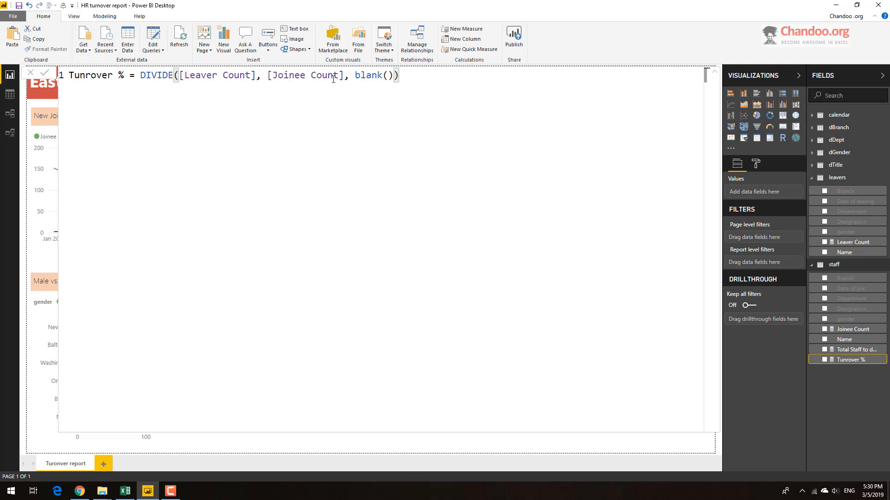
click(714, 76)
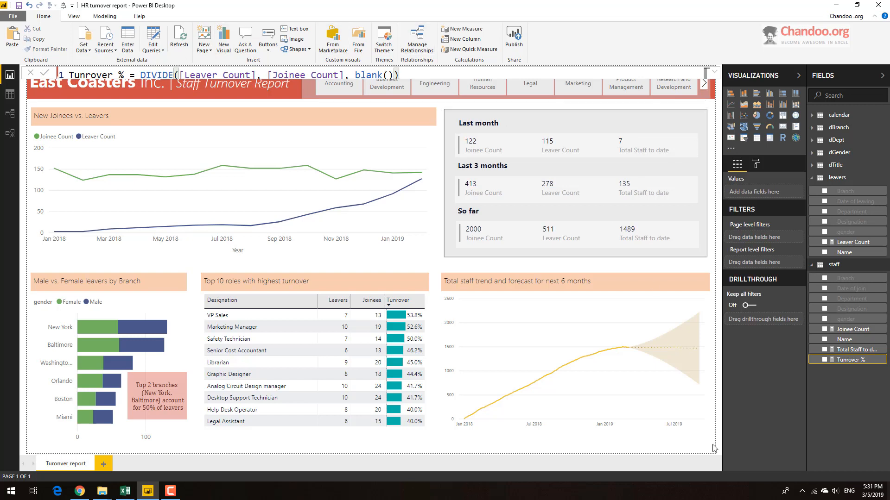
click(856, 303)
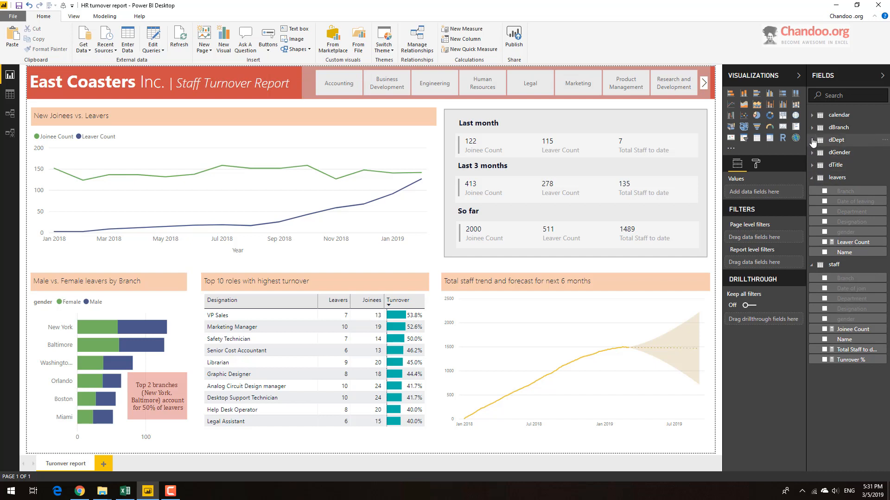
click(811, 132)
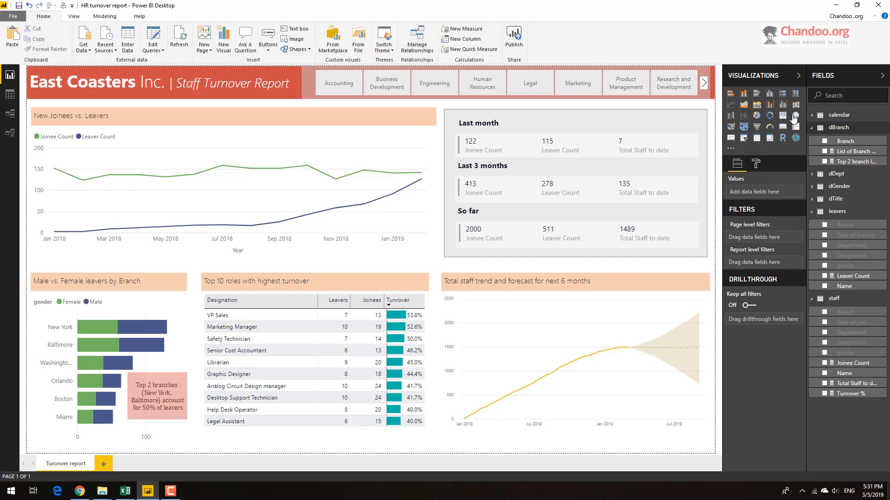
Add a new report page with a line chart of Joinee Count and Leaver Count by the calendar table's Date
click(104, 464)
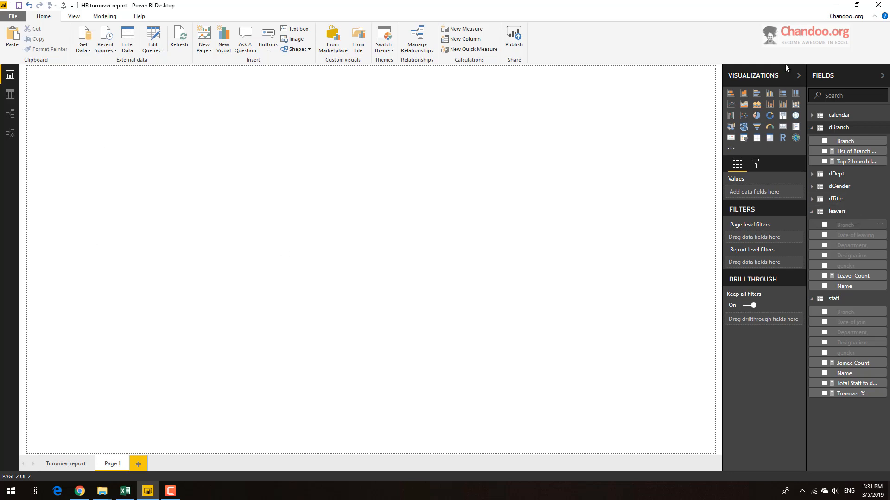
click(734, 108)
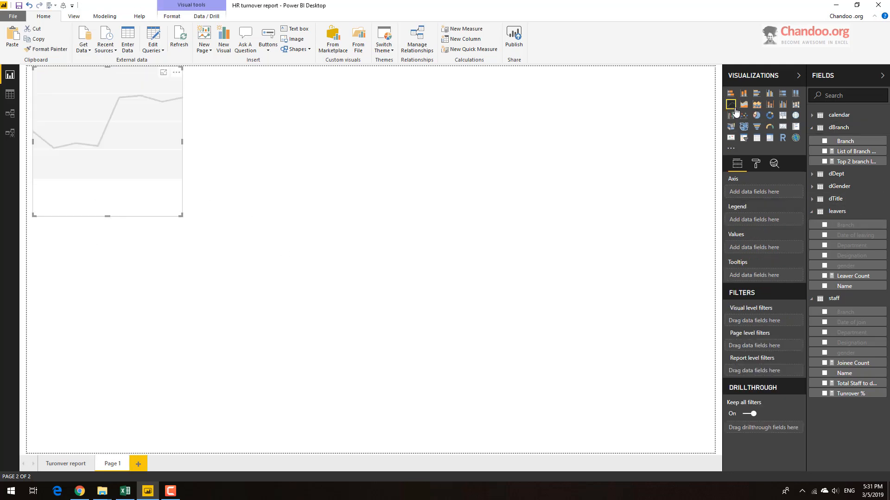
click(824, 363)
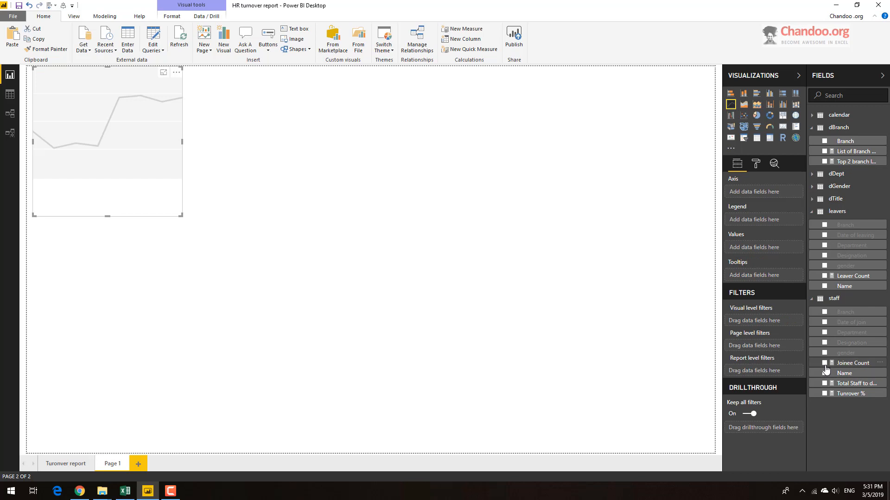
click(824, 277)
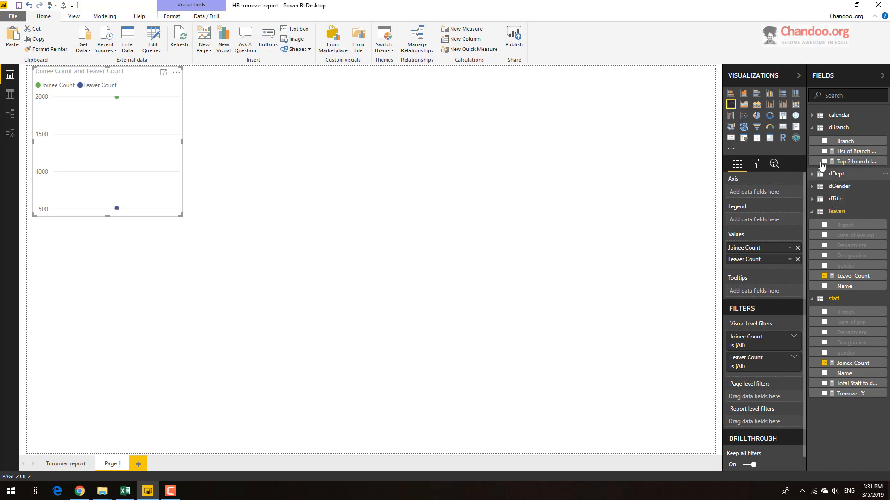
click(812, 116)
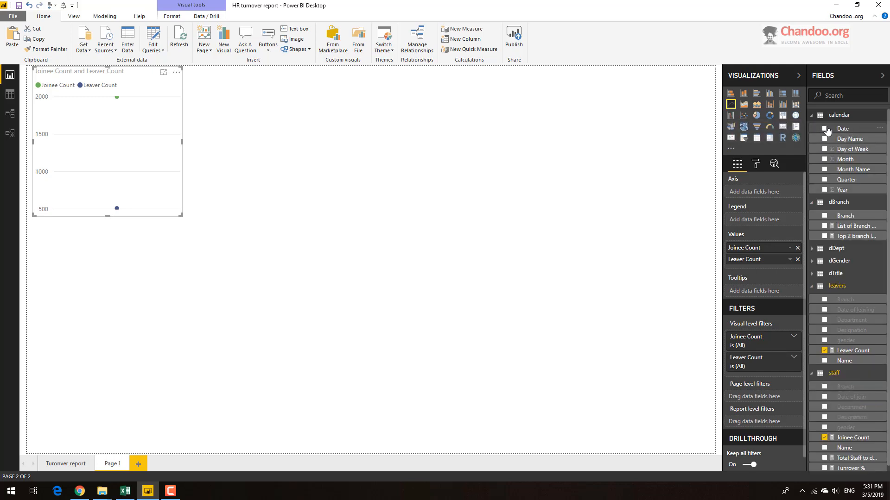
click(827, 130)
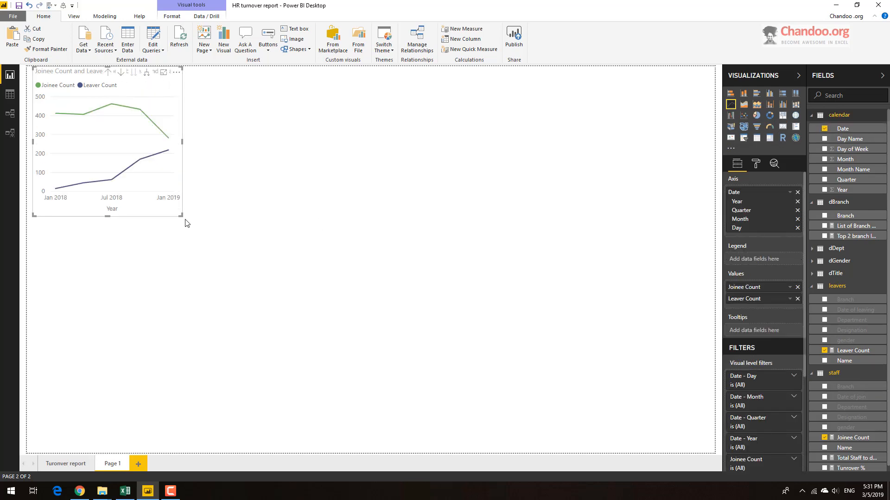
Expand the line chart's date axis to month level and resize the chart to about half the page's width
drag(182, 216, 427, 296)
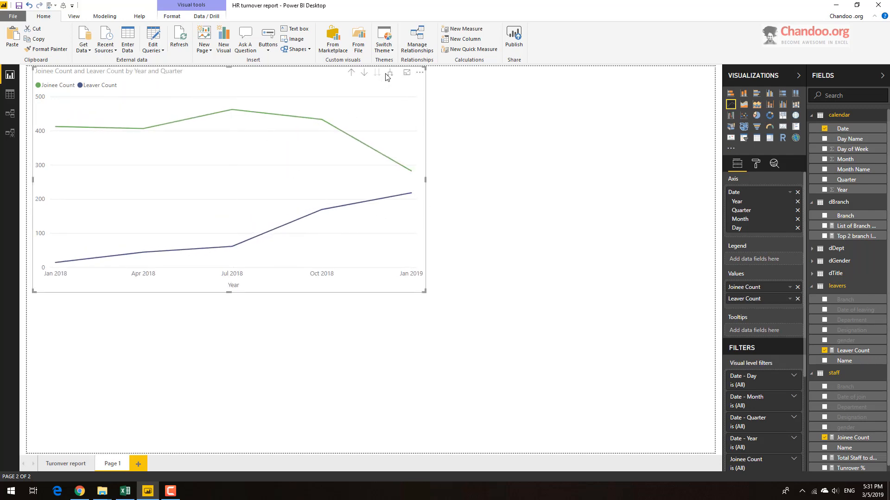
click(391, 74)
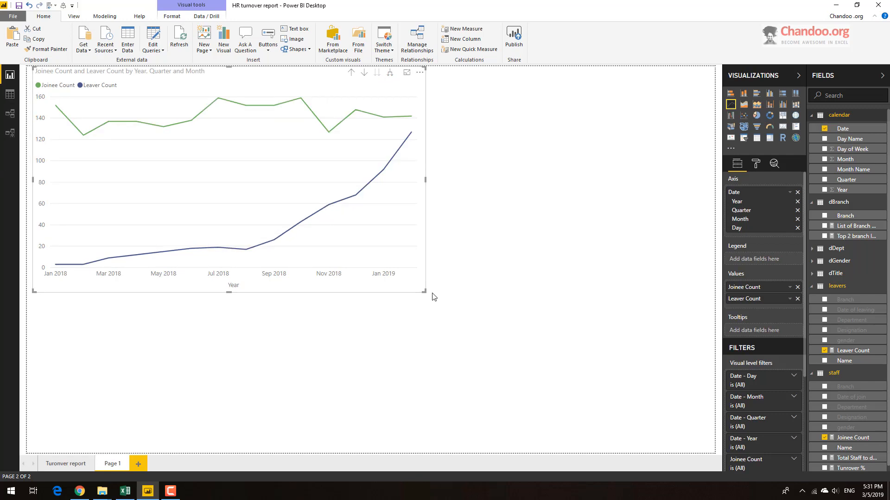
drag(426, 293, 394, 211)
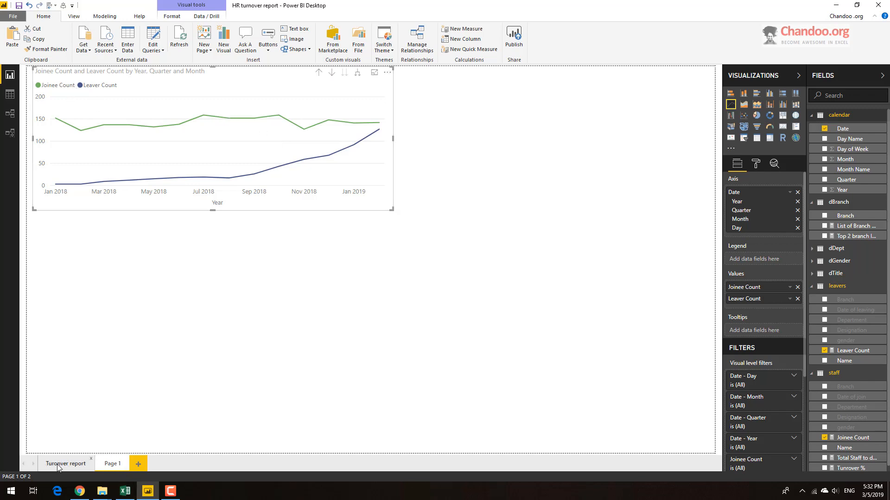
Check the original chart on the Turnover report page and move the Page 1 line chart down to leave heading space above it
click(57, 464)
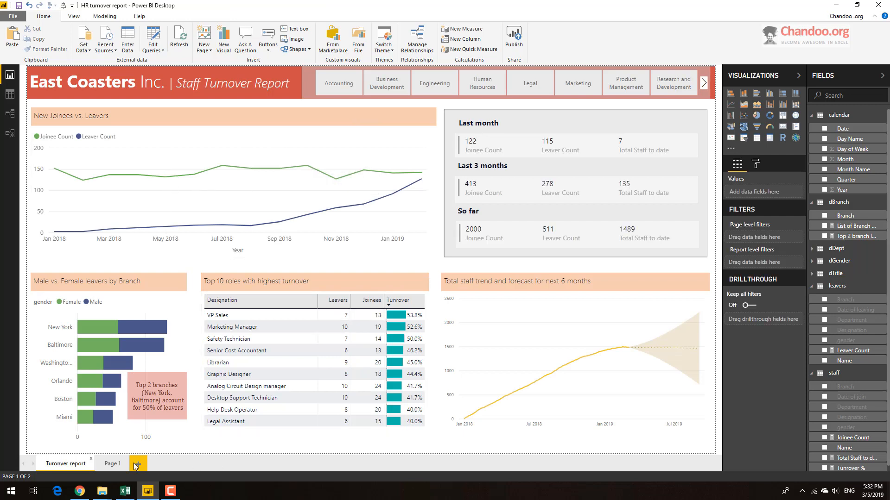
click(112, 464)
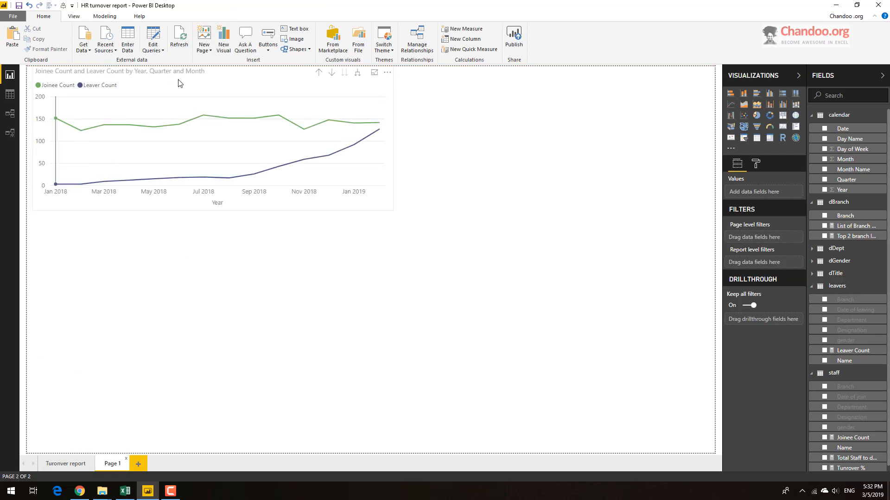
drag(198, 74, 204, 113)
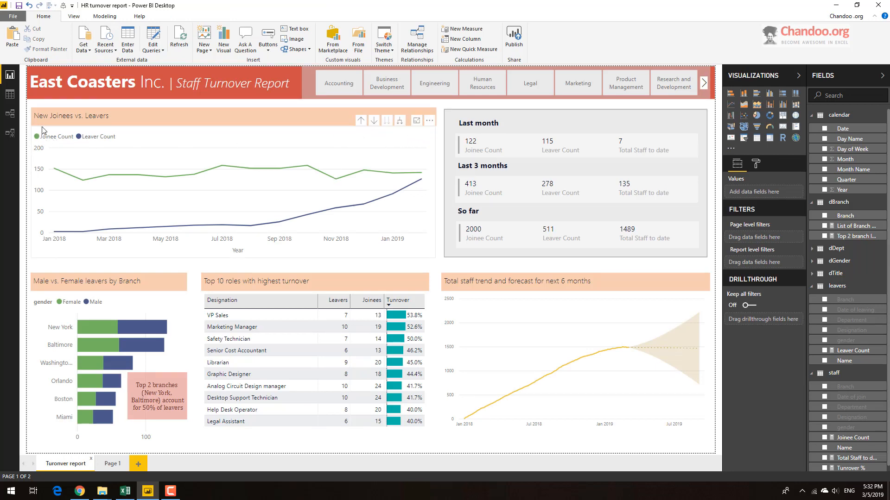
Turn off the built-in title of the line chart on Page 1
click(104, 469)
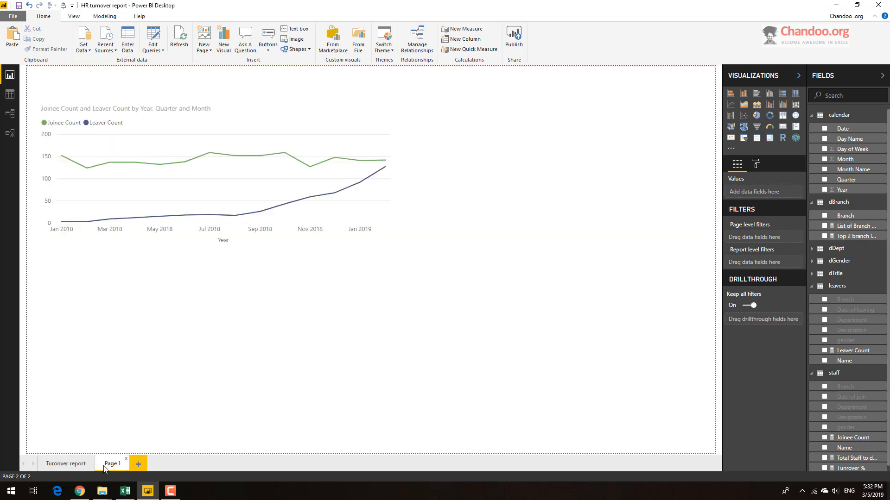
click(224, 113)
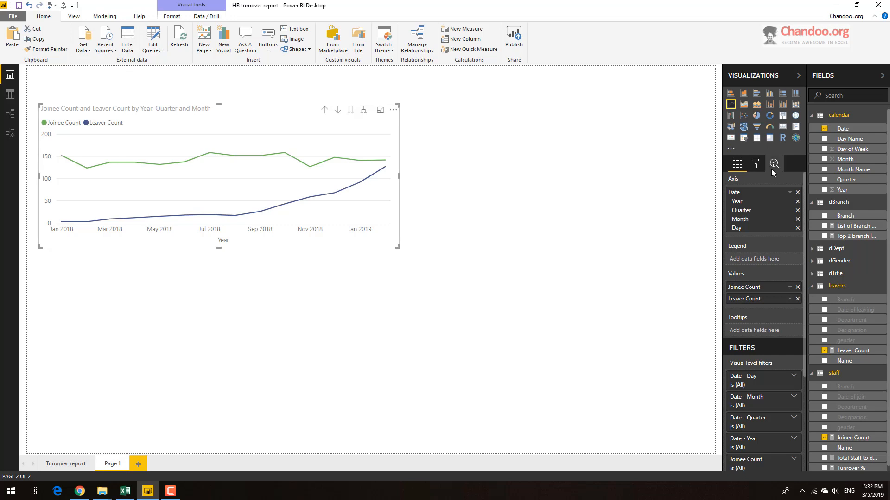
click(754, 164)
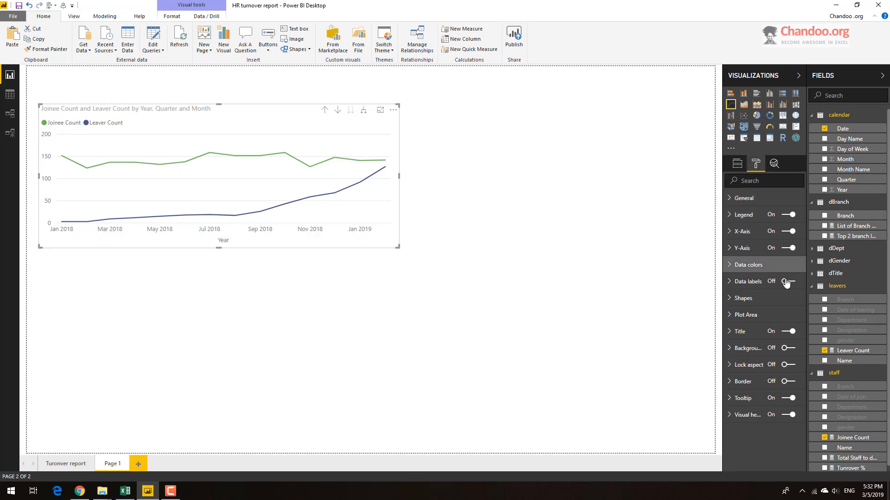
click(786, 332)
Insert a text box reading "Total Joinees vs. Leavers - over time" and shrink it to one line's height
click(285, 28)
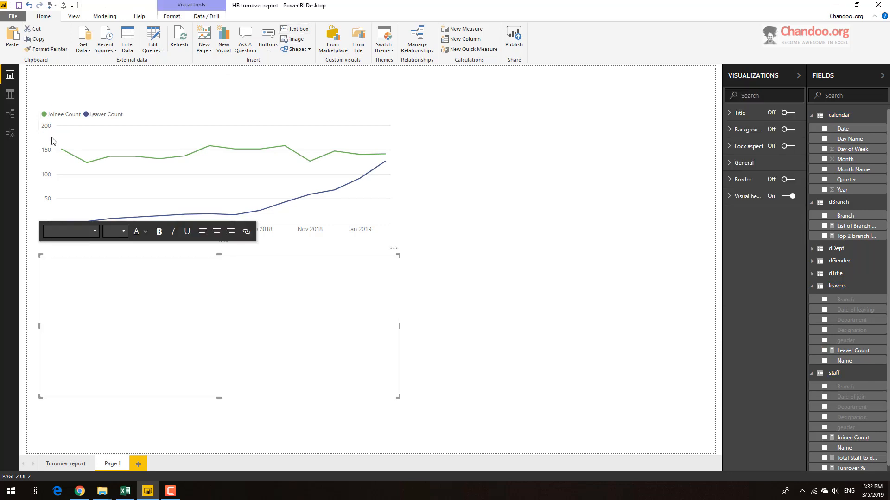
click(67, 291)
click(68, 279)
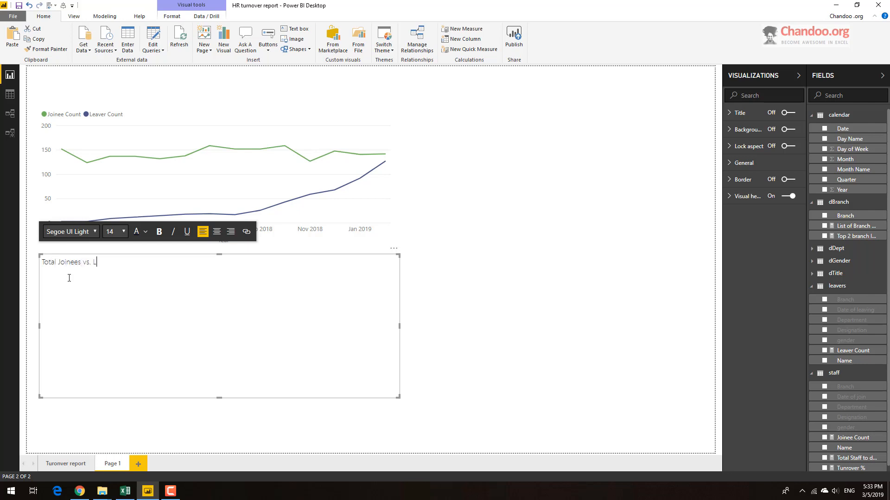
text(eavers - over time)
drag(397, 397, 399, 276)
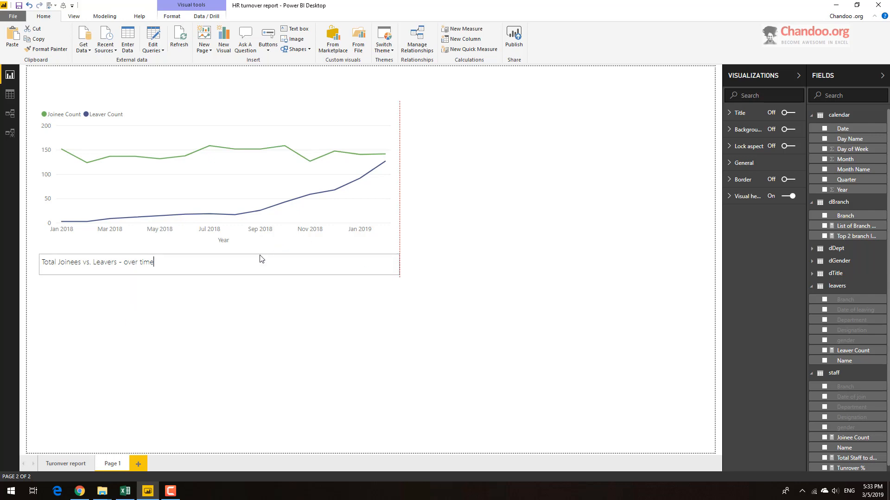
click(175, 489)
click(845, 453)
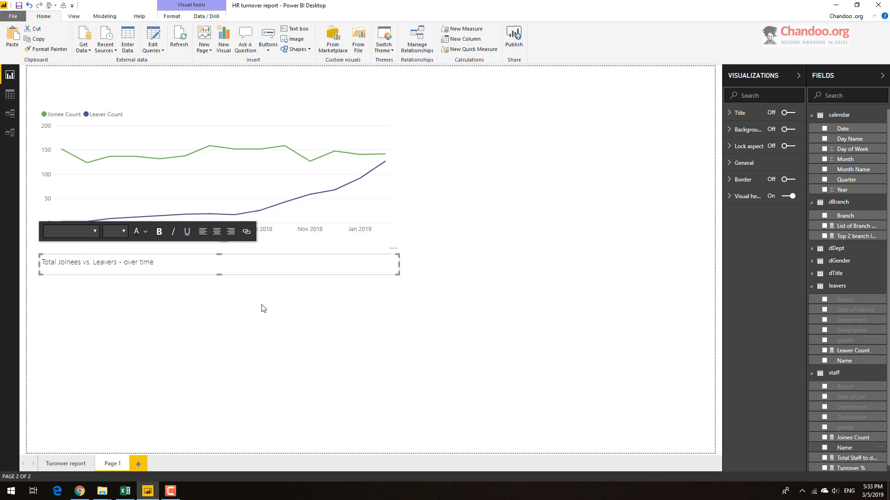
Move the heading text box directly above the line chart and align its right edge with the chart's
click(199, 258)
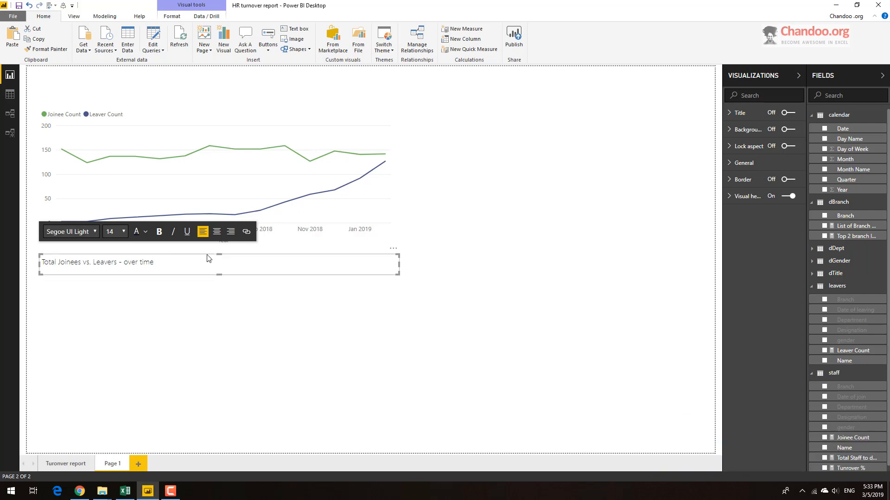
drag(207, 255, 207, 88)
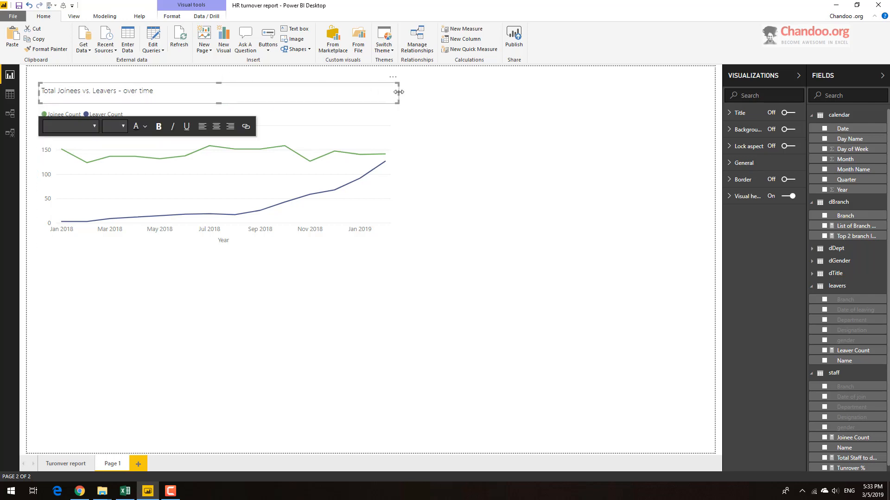
drag(398, 93, 400, 95)
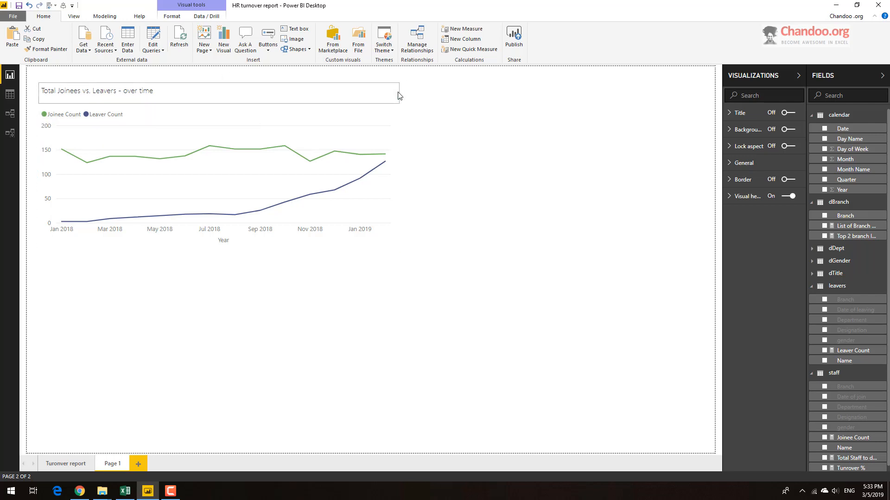
click(60, 99)
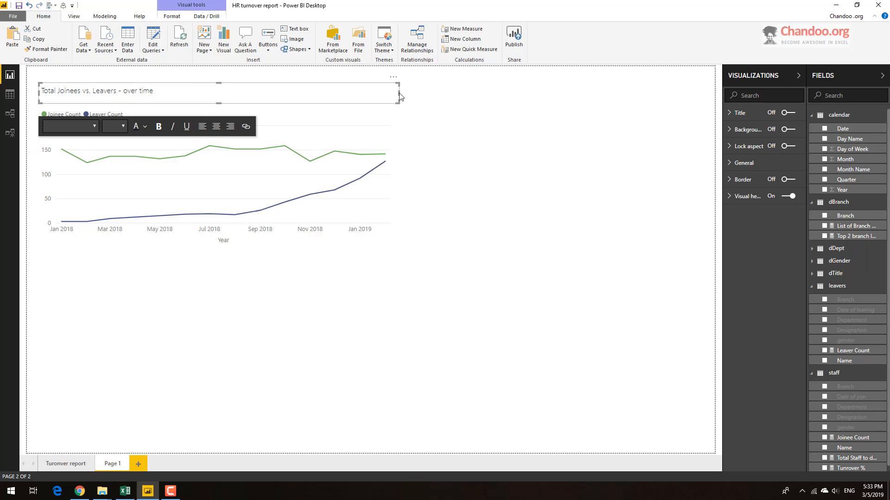
mouse_move(399, 92)
mouse_down()
mouse_move(495, 88)
mouse_move(384, 90)
mouse_move(399, 91)
mouse_up()
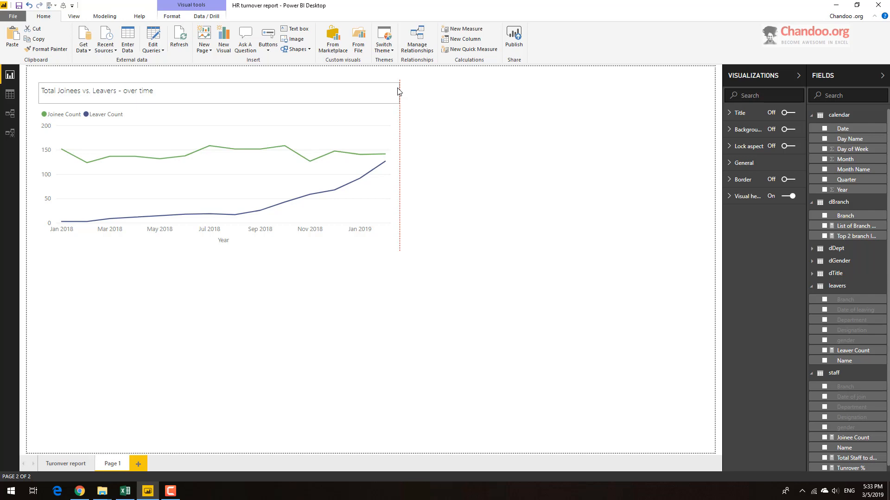
drag(399, 91, 399, 91)
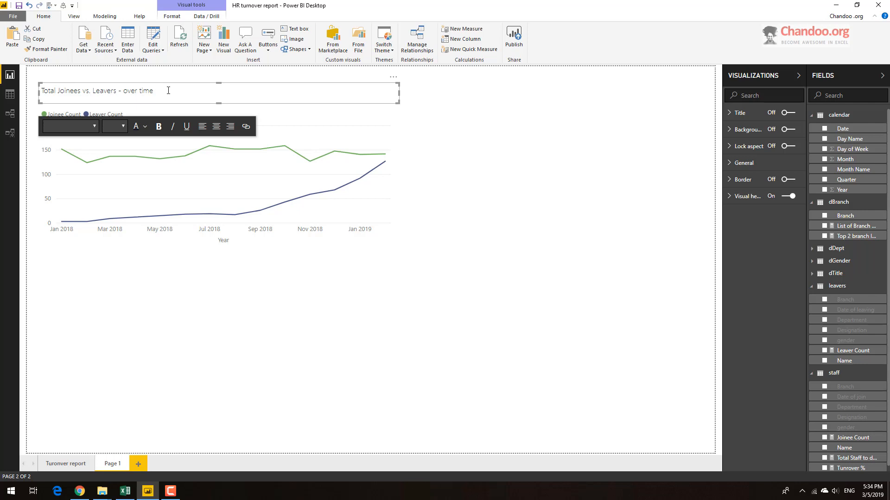
Set the font of the entire heading text to Segoe (Bold)
click(94, 126)
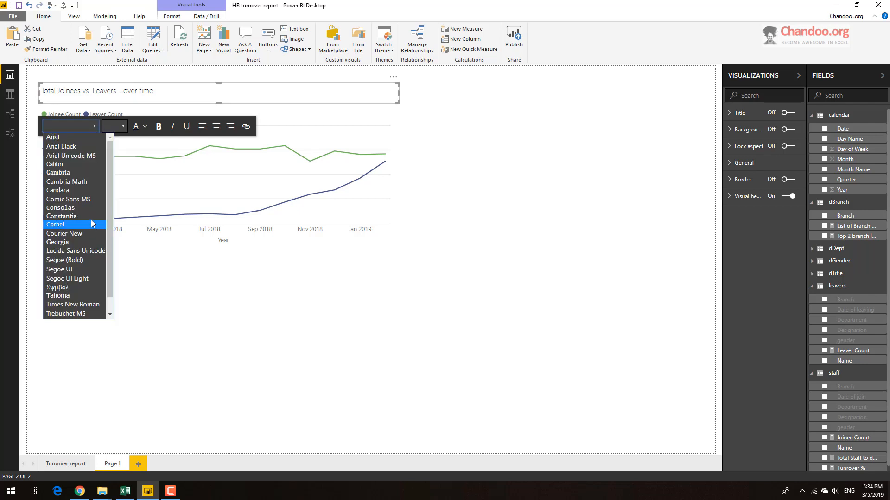
click(98, 261)
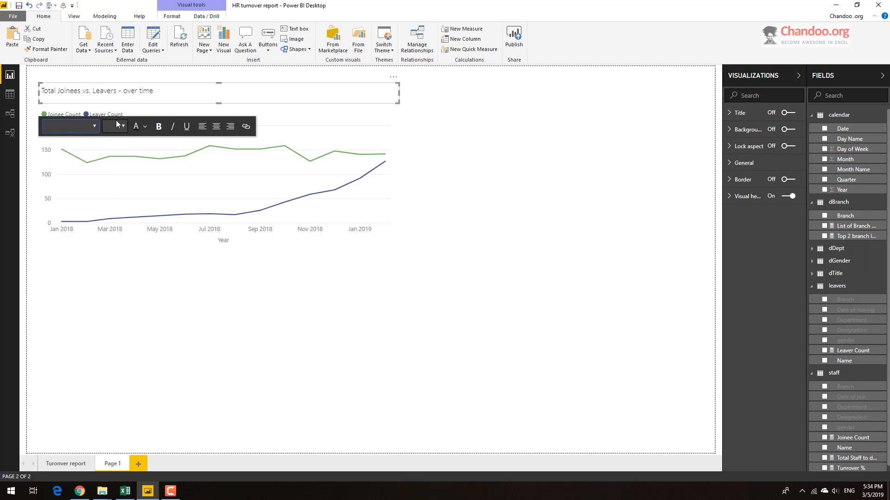
click(113, 92)
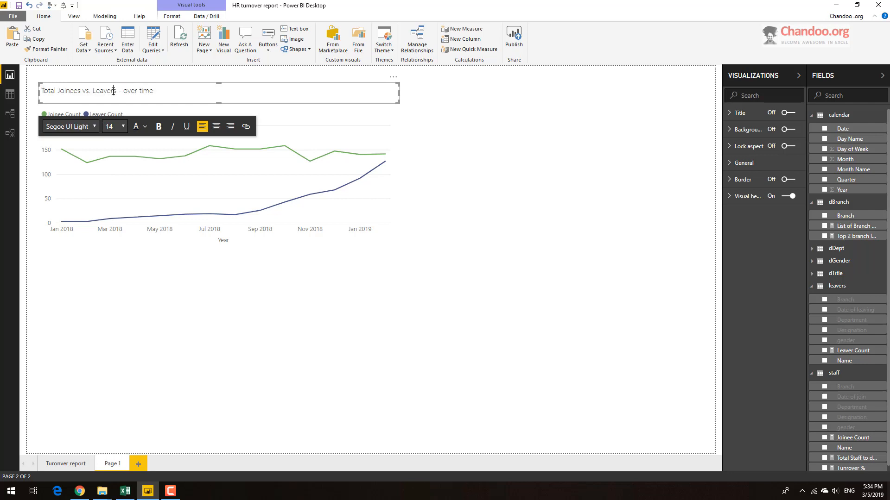
key(ctrl+a)
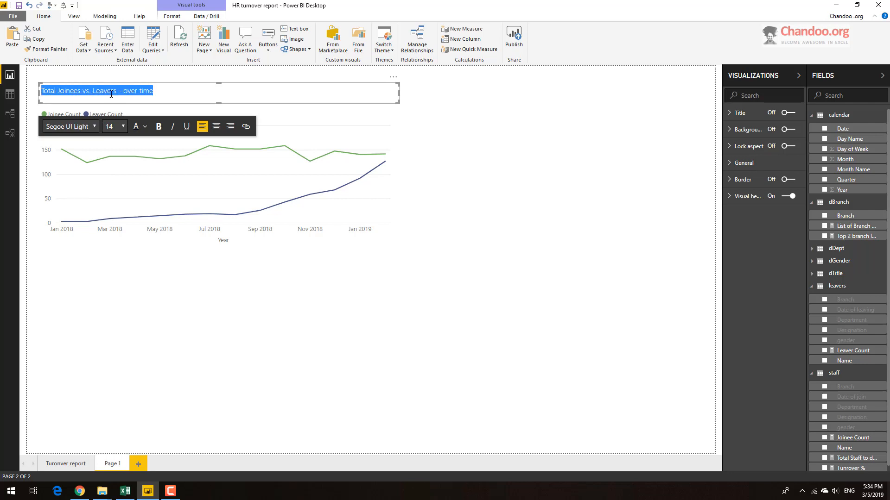
click(93, 127)
click(77, 262)
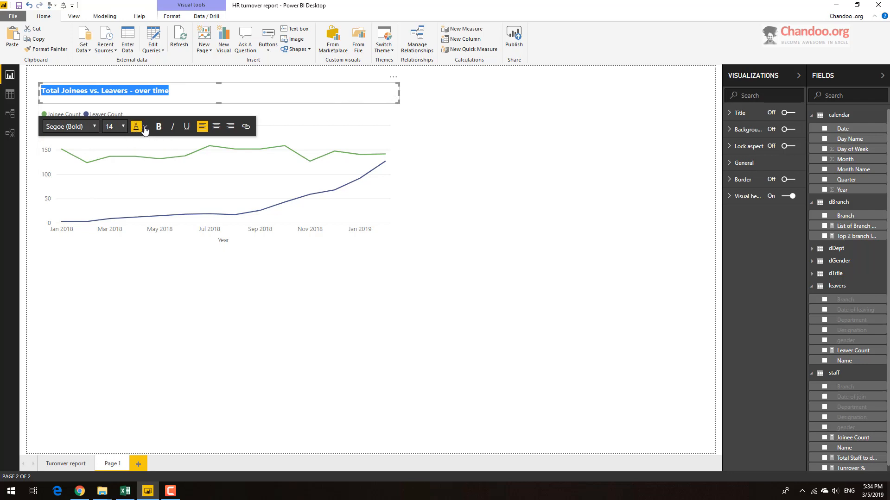
Turn on the heading text box's background and colour it with the red theme colour
click(731, 131)
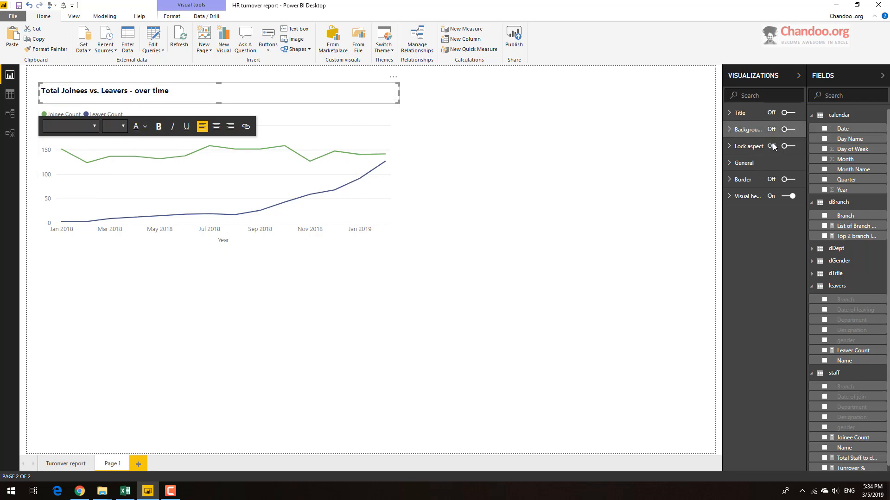
click(788, 129)
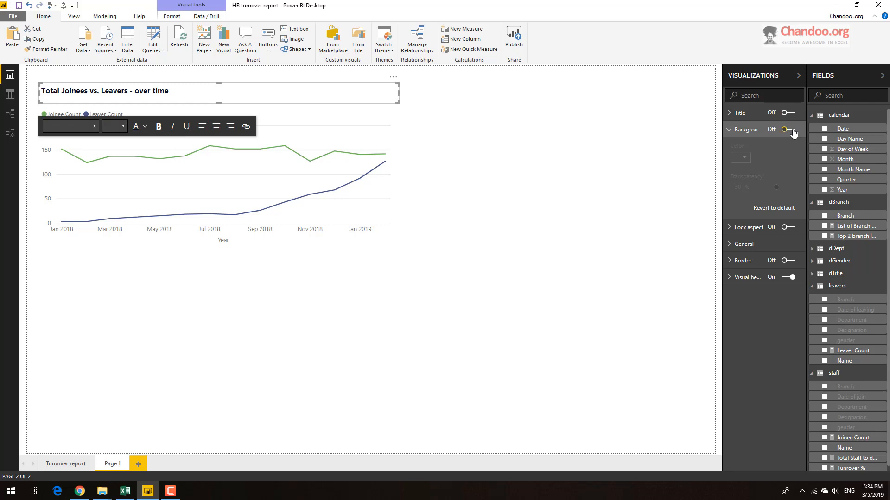
click(741, 157)
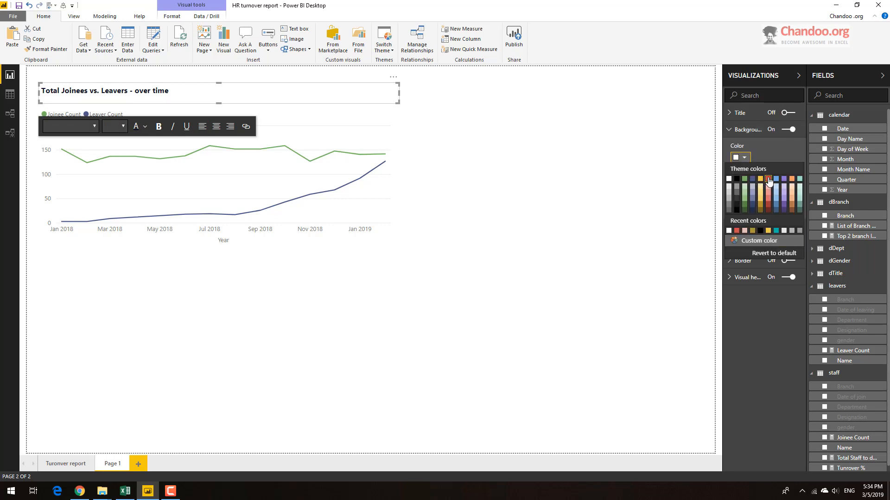
click(769, 178)
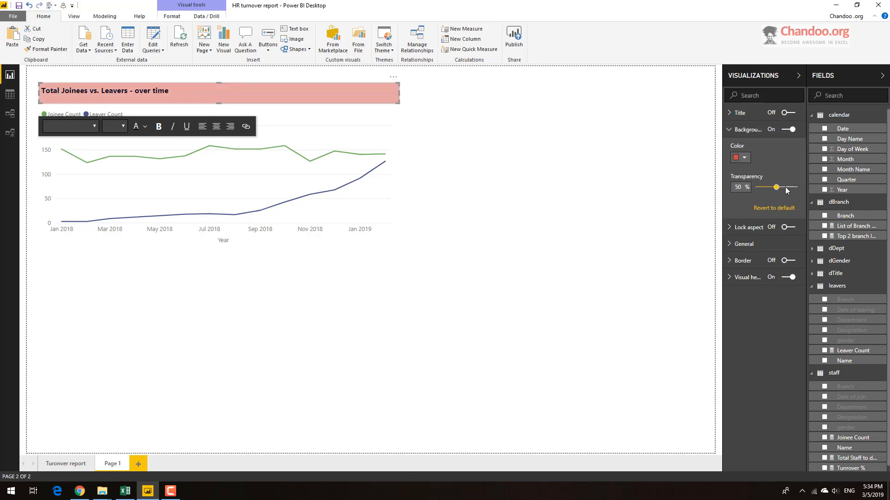
click(468, 312)
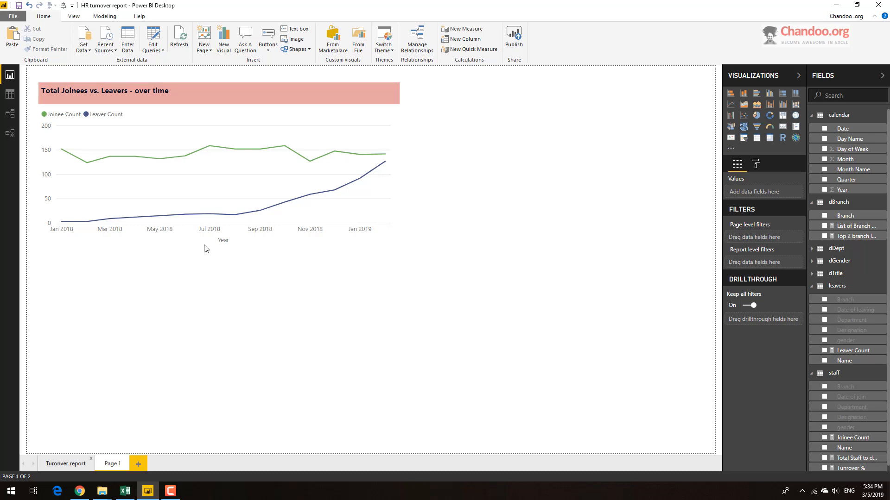
Examine the forecast settings of the total staff trend chart on the Turnover report page
click(65, 465)
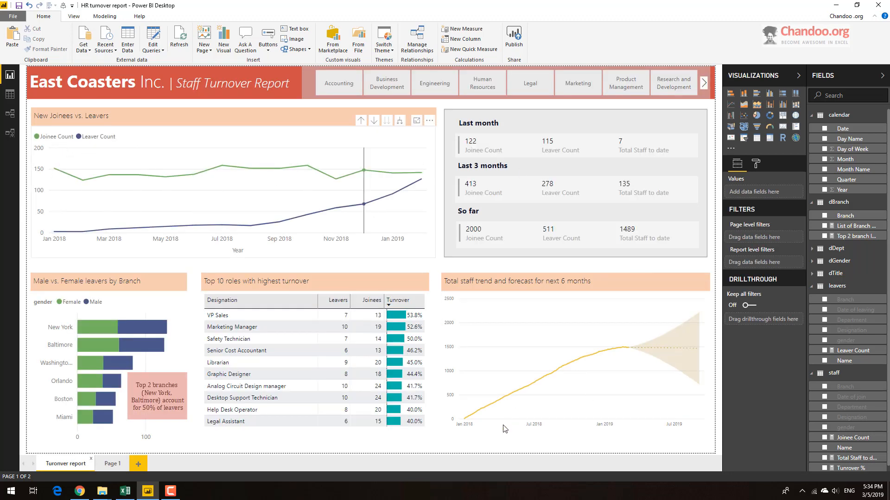
click(570, 298)
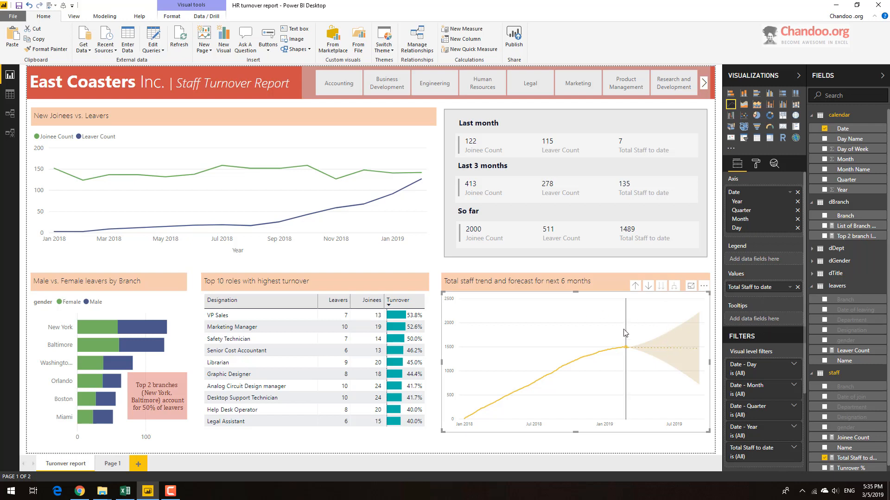
click(774, 164)
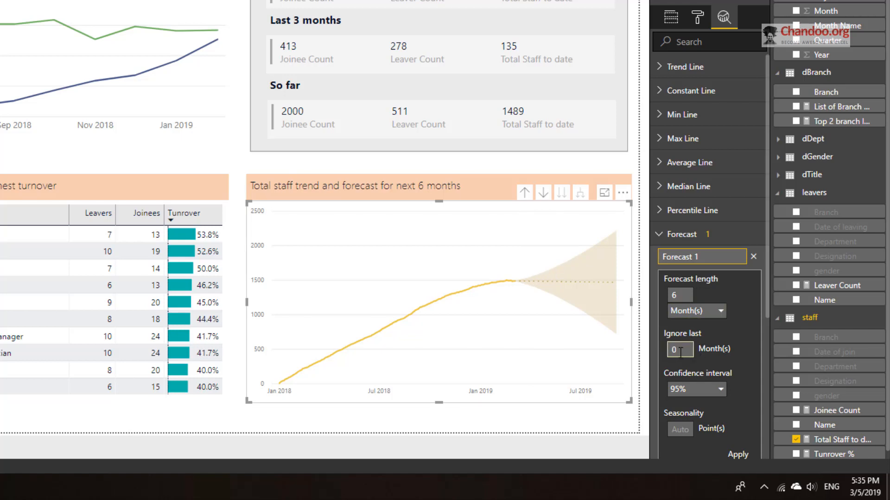
scroll(745, 337, down, 3)
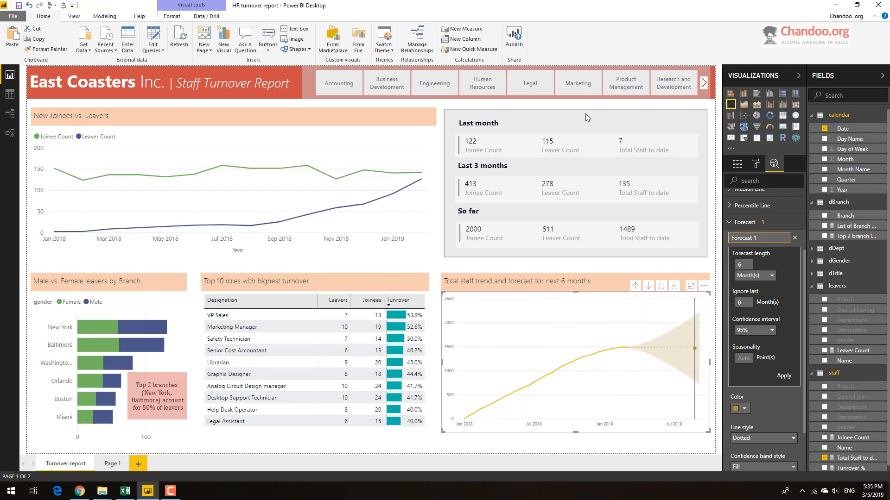
Filter the Turnover report by the Marketing department to view its figures and forecast, and clear the filter
click(569, 85)
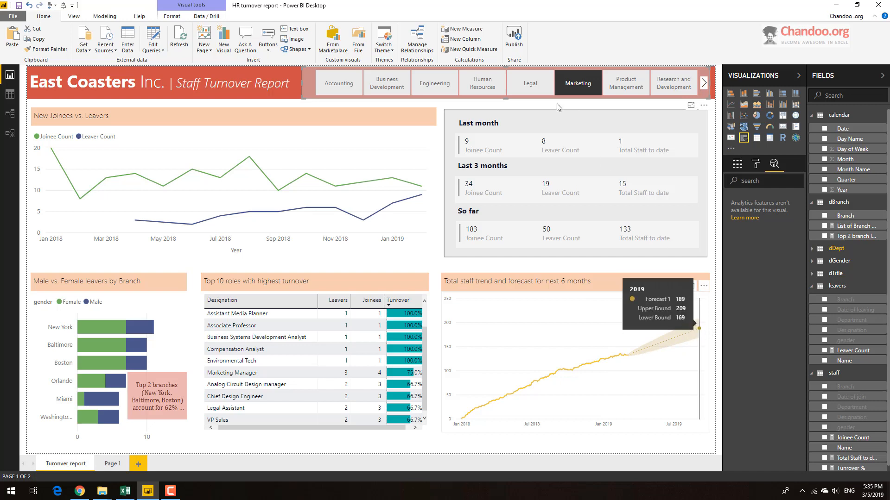
click(572, 88)
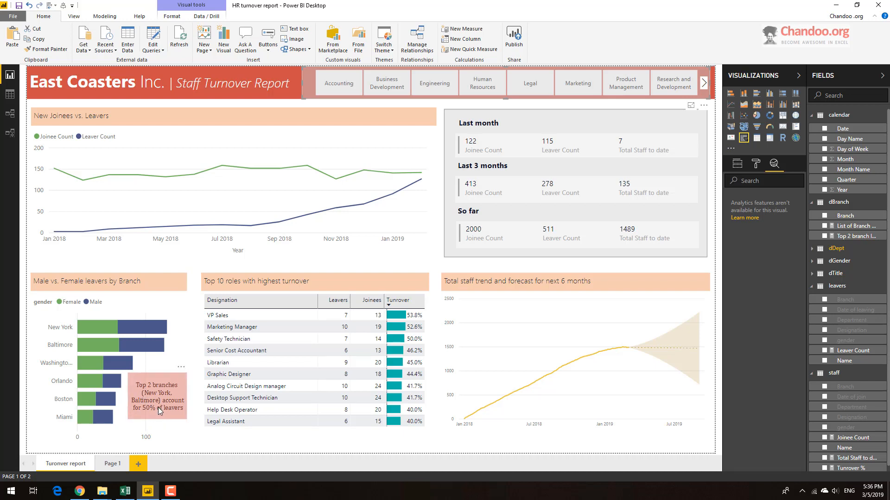
Open the DAX formula of the top 2 branch leavers measure behind the callout card and examine its SUMX and CALCULATE expressions
click(166, 377)
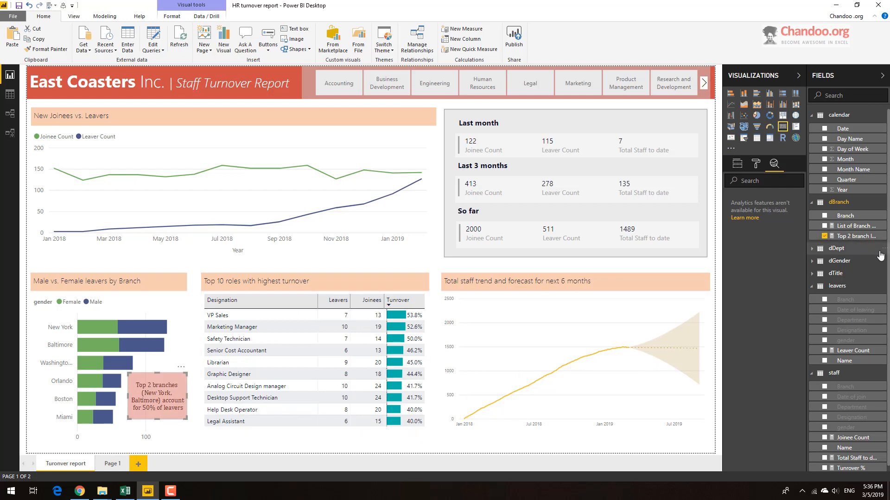
click(861, 236)
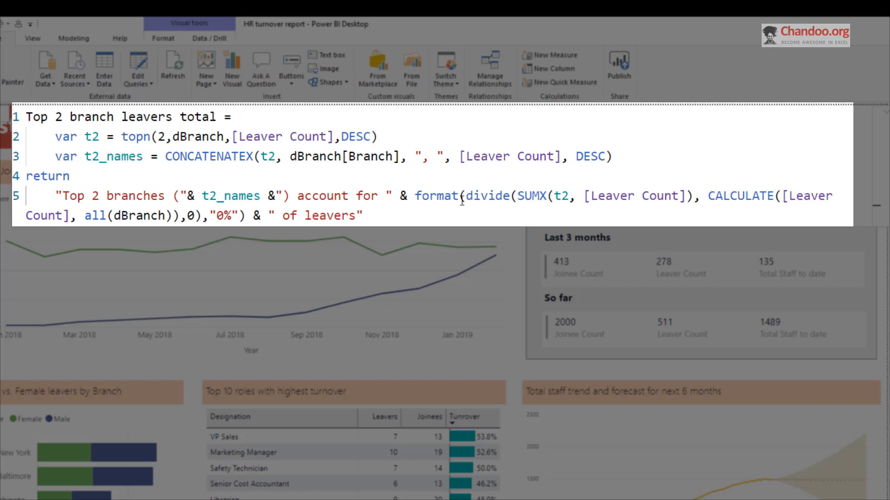
click(517, 196)
shift+click(686, 196)
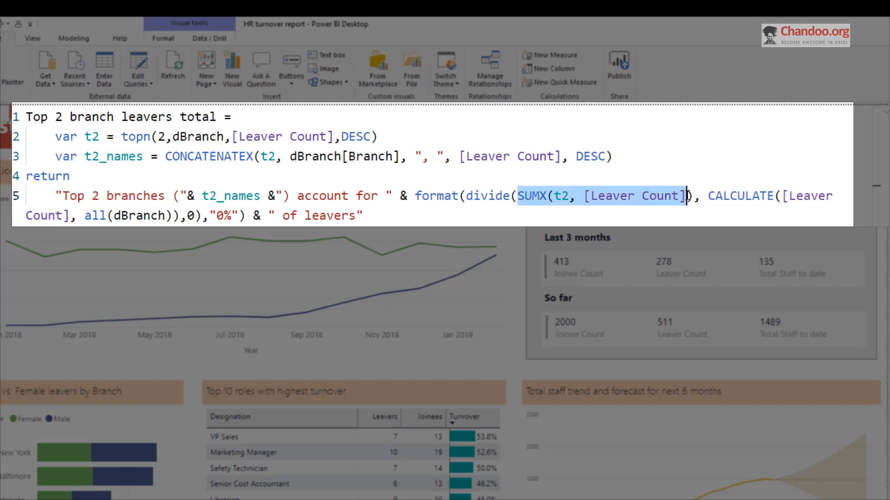
shift+click(694, 195)
click(708, 197)
drag(709, 197, 171, 215)
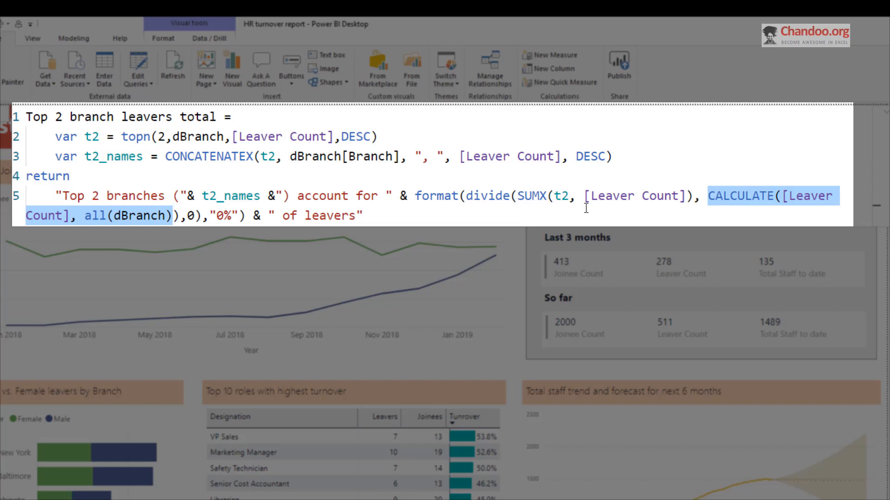
Examine the measure's divide fallback value, percentage format and closing text, and collapse the formula view
double_click(192, 216)
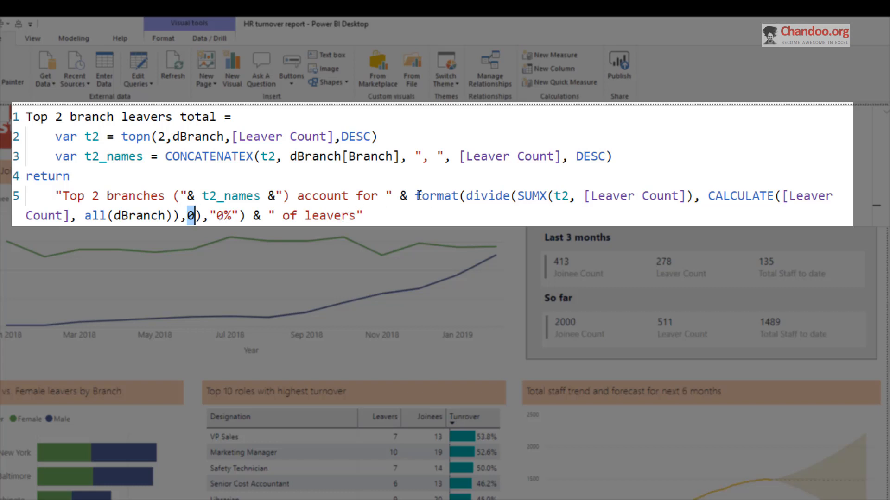
drag(415, 196, 458, 195)
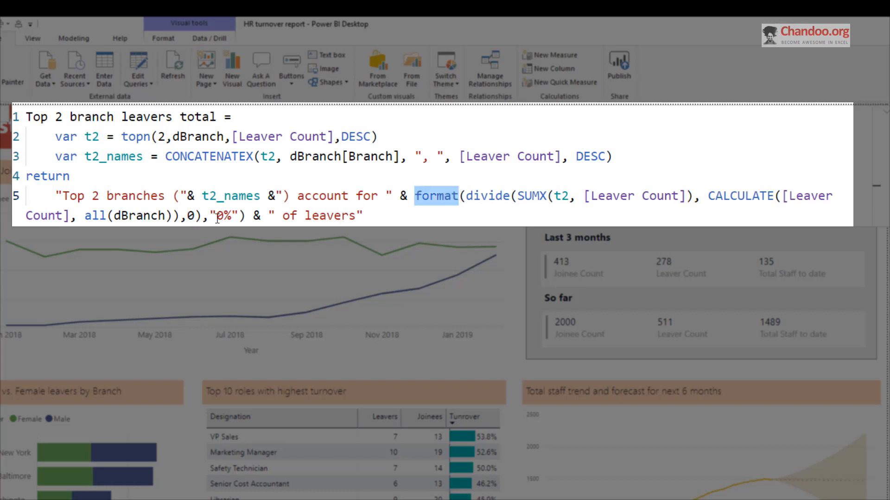
drag(217, 216, 232, 216)
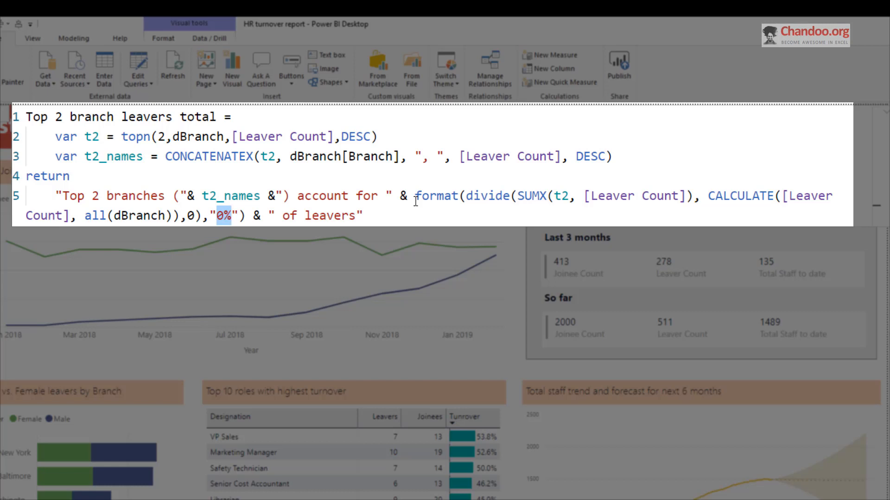
click(253, 216)
click(428, 215)
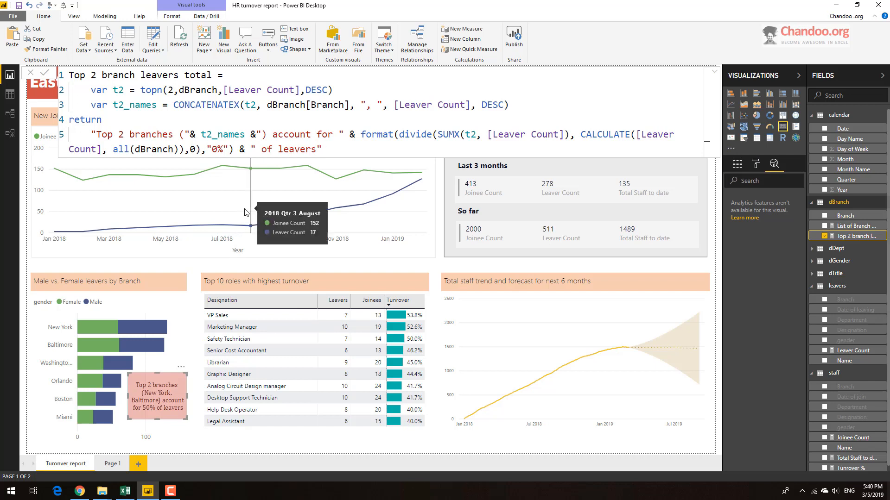
click(716, 74)
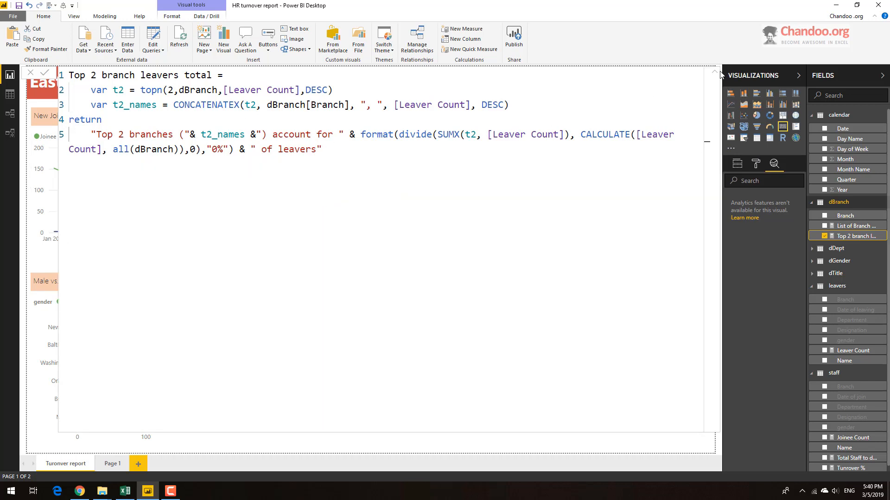
click(715, 72)
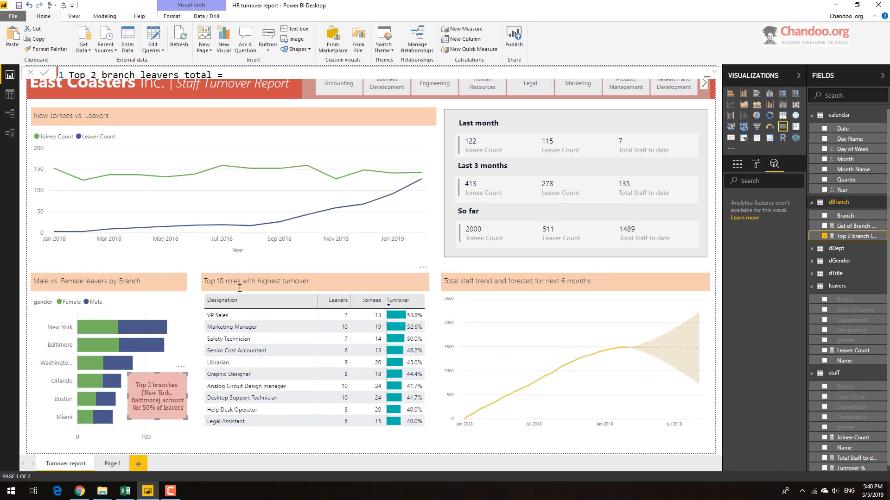
Examine the visual-level filters of the top 10 roles table and of the Last month, Last 3 months and So far cards
click(316, 291)
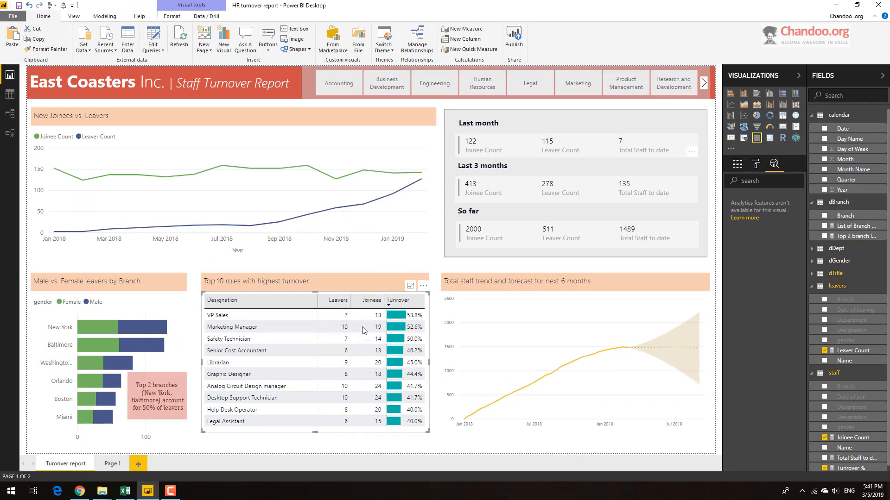
click(737, 165)
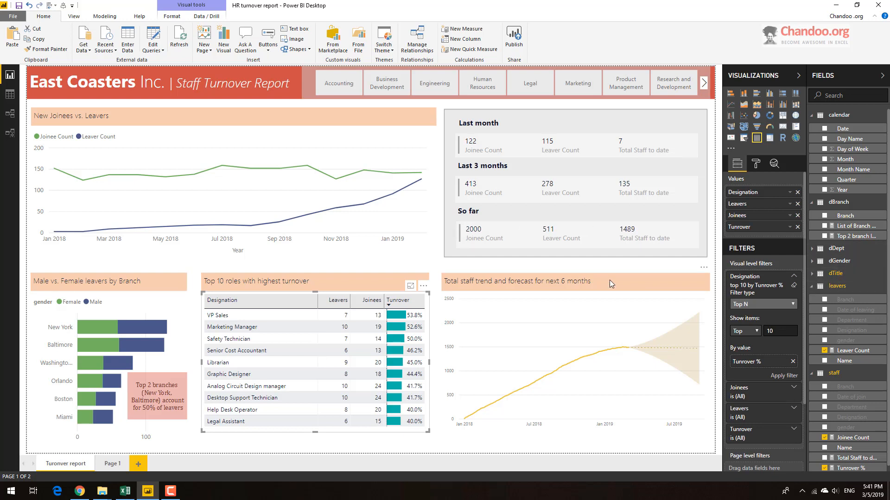
click(526, 142)
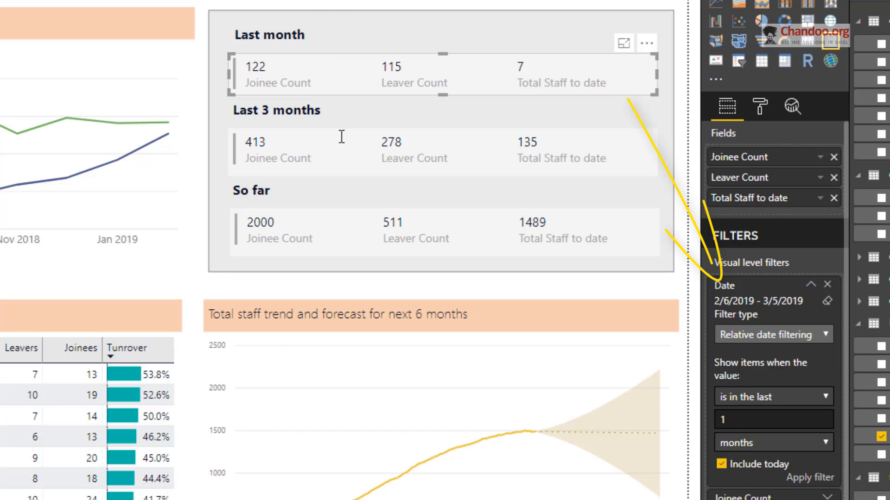
click(345, 154)
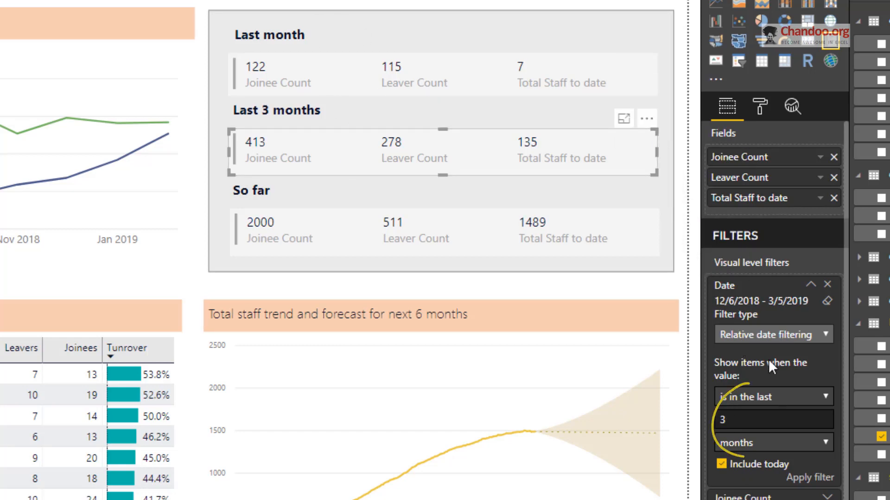
click(335, 237)
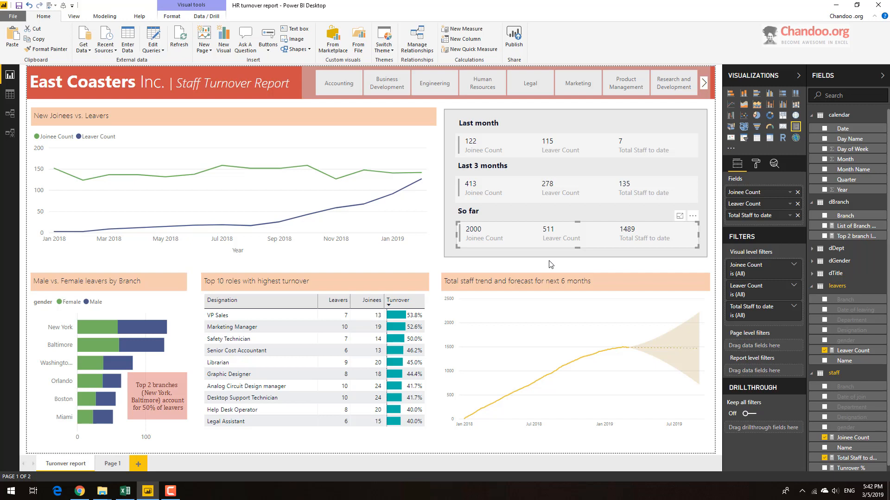
click(550, 265)
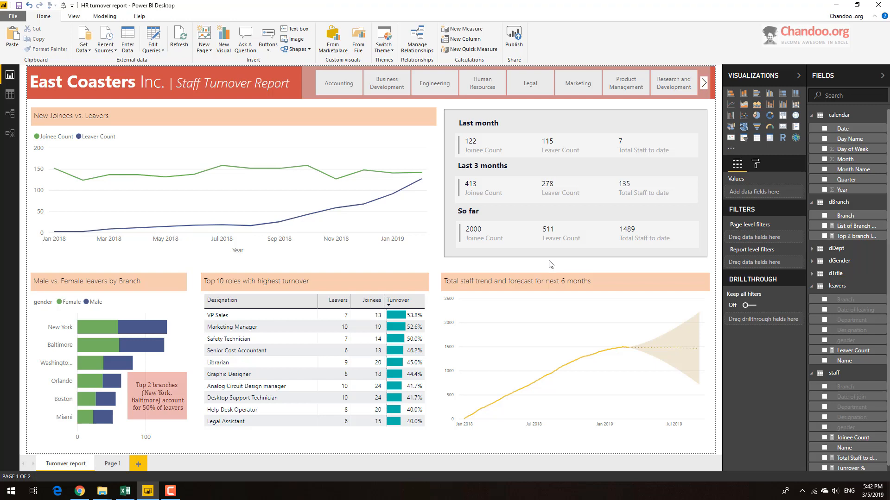
mouse_move(679, 300)
mouse_move(762, 289)
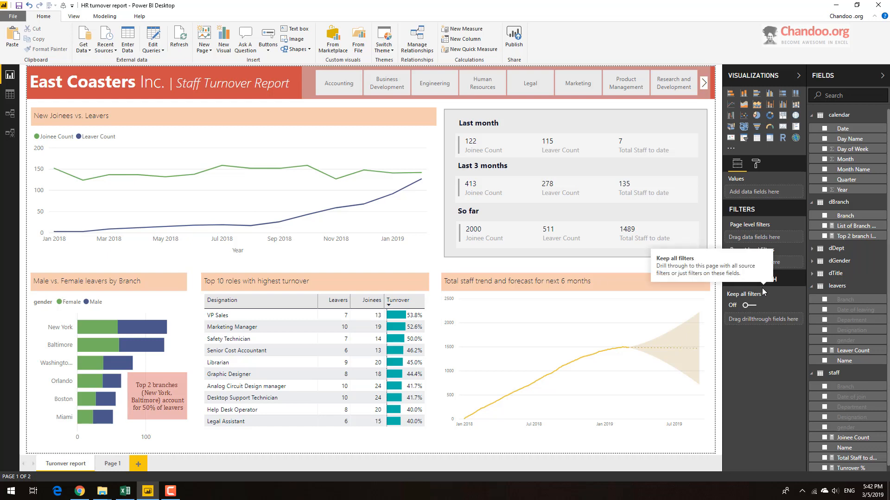